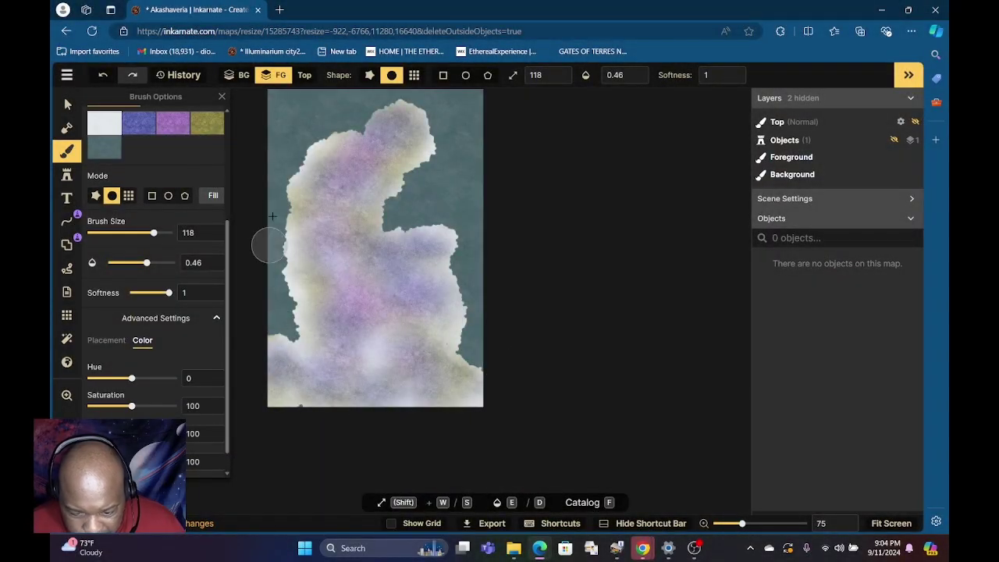
# Step: Select the blue-purple brush texture and undo two trial strokes on the landmass
pyautogui.click(139, 123)
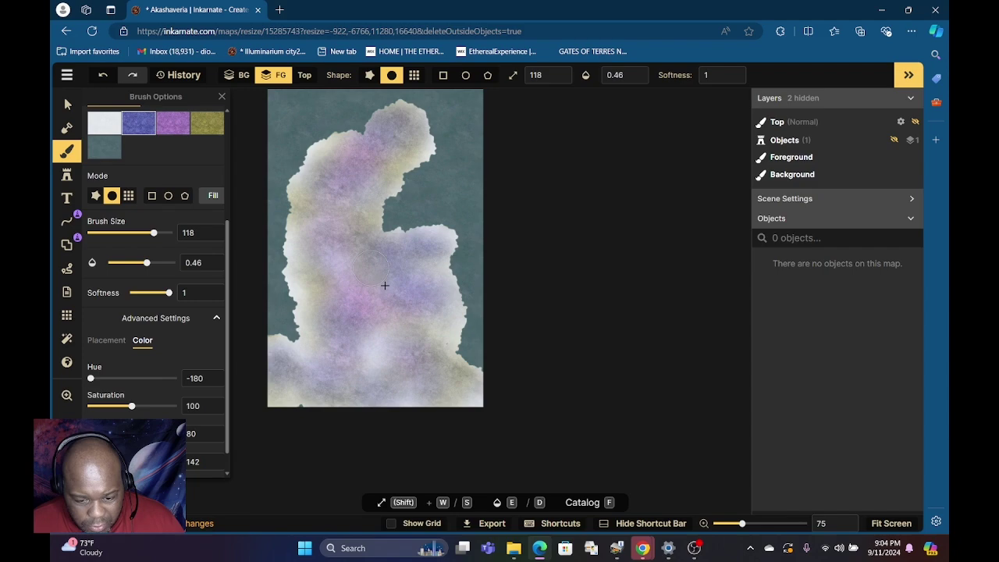
pyautogui.moveTo(384, 285)
pyautogui.mouseDown()
pyautogui.moveTo(341, 270)
pyautogui.moveTo(323, 227)
pyautogui.mouseUp()
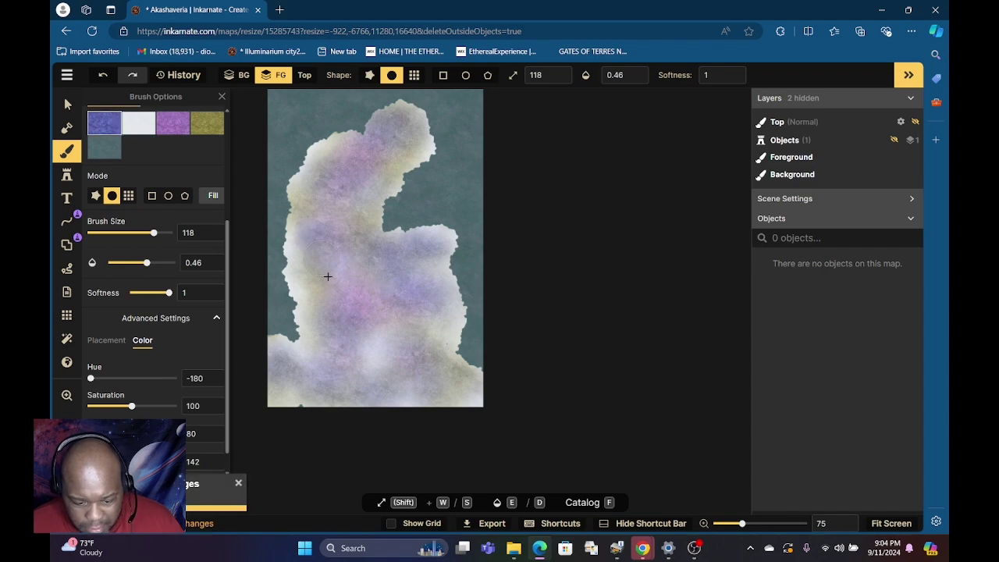
pyautogui.moveTo(328, 276)
pyautogui.mouseDown()
pyautogui.moveTo(346, 308)
pyautogui.moveTo(341, 326)
pyautogui.moveTo(367, 335)
pyautogui.moveTo(388, 307)
pyautogui.mouseUp()
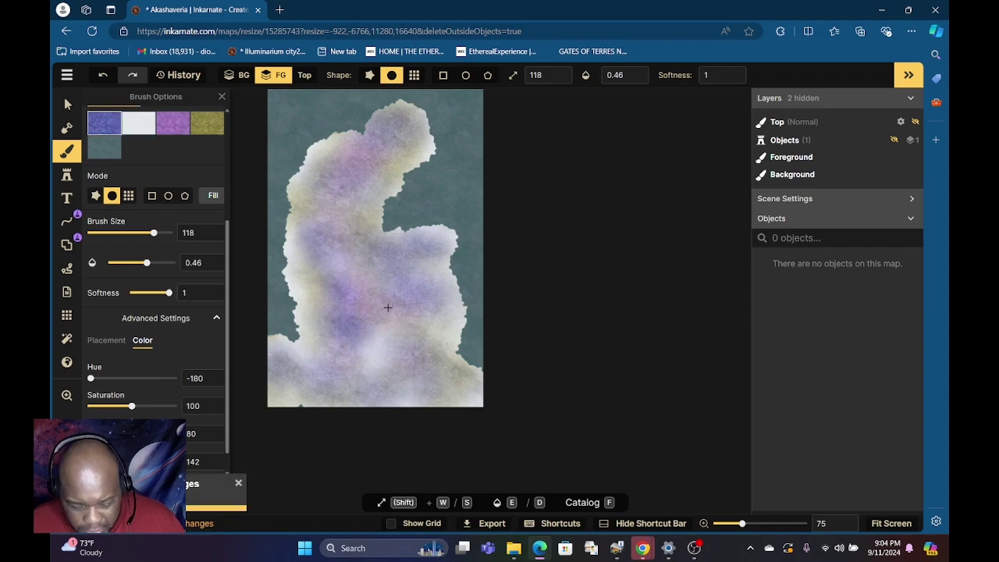
pyautogui.hotkey('ctrl', 'z')
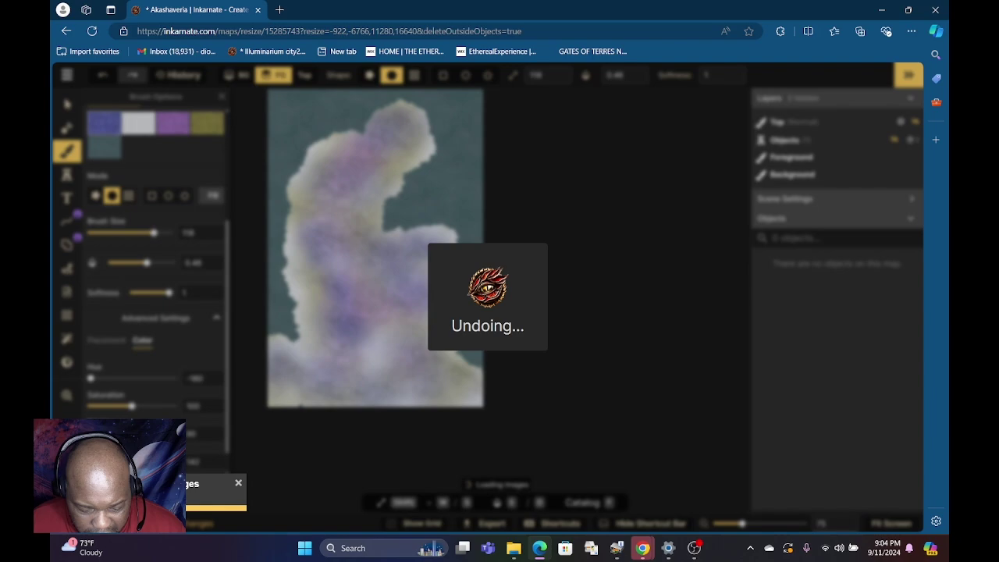
pyautogui.hotkey('ctrl', 'z')
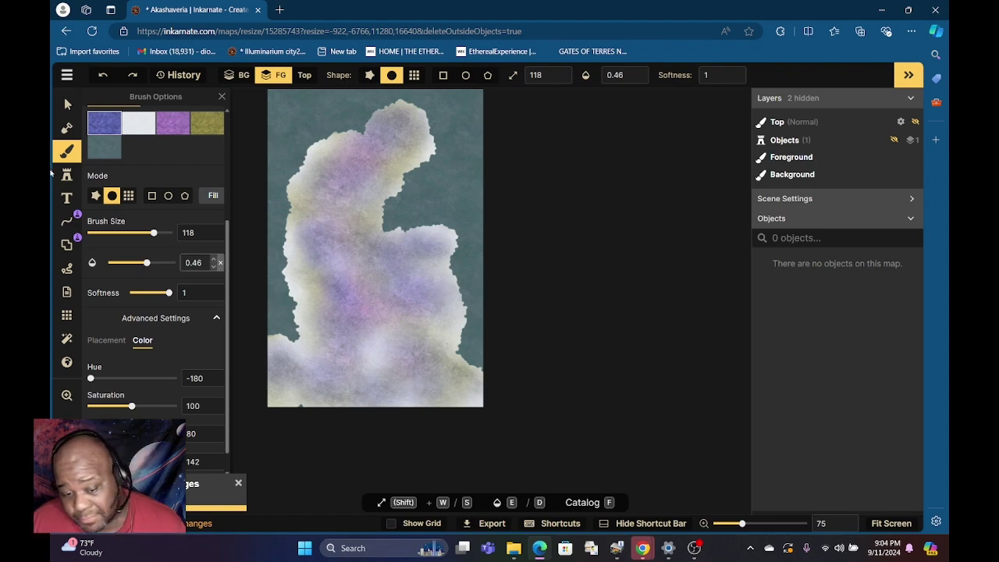
# Step: Raise the brush opacity from 0.46 to 0.59
pyautogui.click(152, 265)
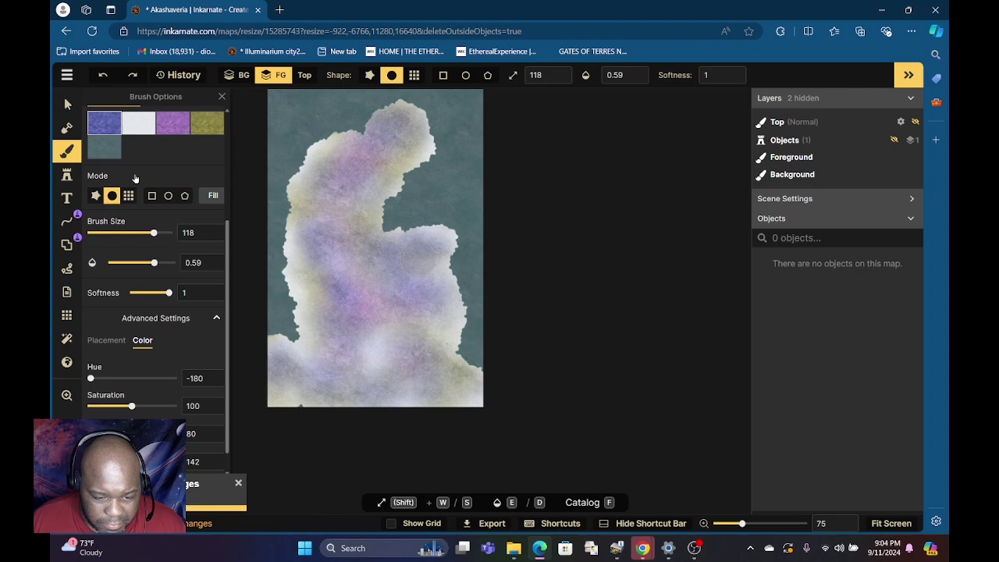
pyautogui.scroll(3, 131, 207)
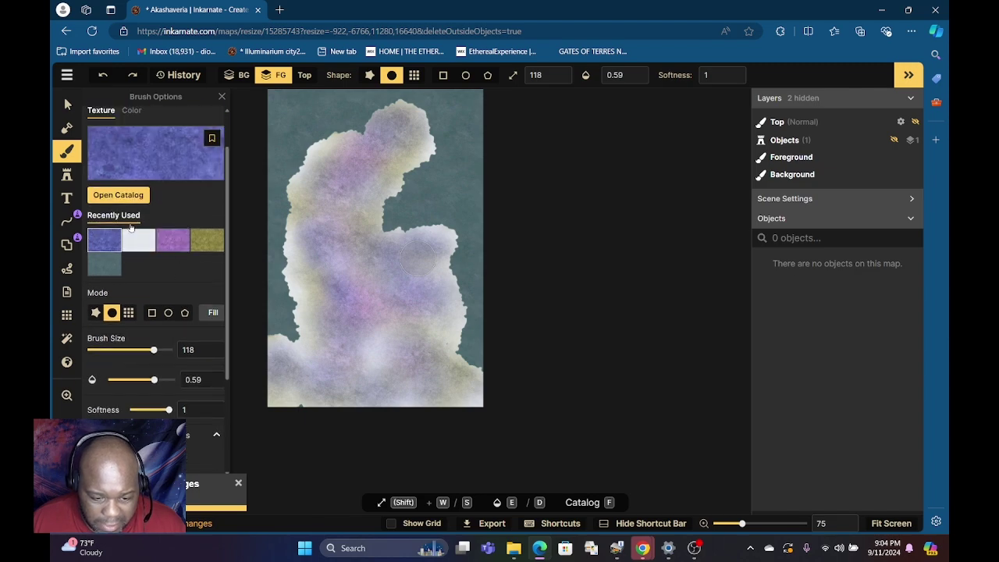
pyautogui.scroll(-1, 131, 231)
pyautogui.scroll(1, 133, 234)
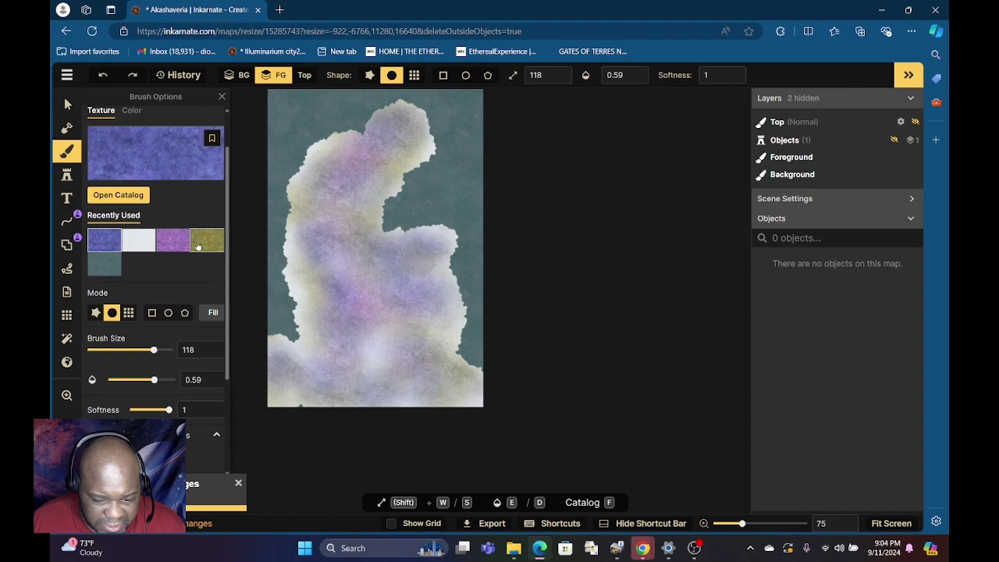
# Step: Choose a dark speckled catalog texture, tint it Hue -173, Saturation 169, Brightness 100, undoing the overlay
pyautogui.click(119, 197)
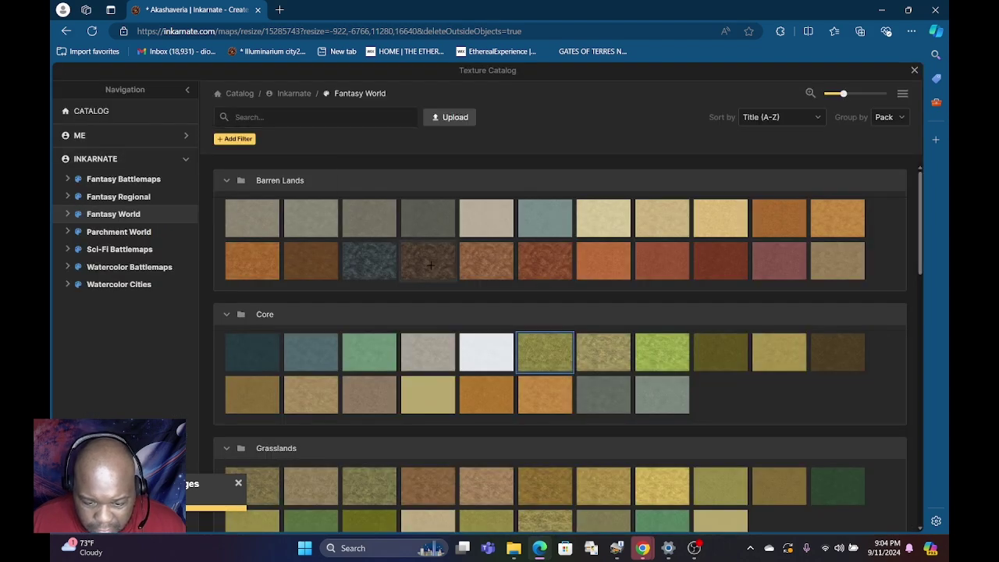
pyautogui.click(428, 270)
pyautogui.scroll(-3, 162, 355)
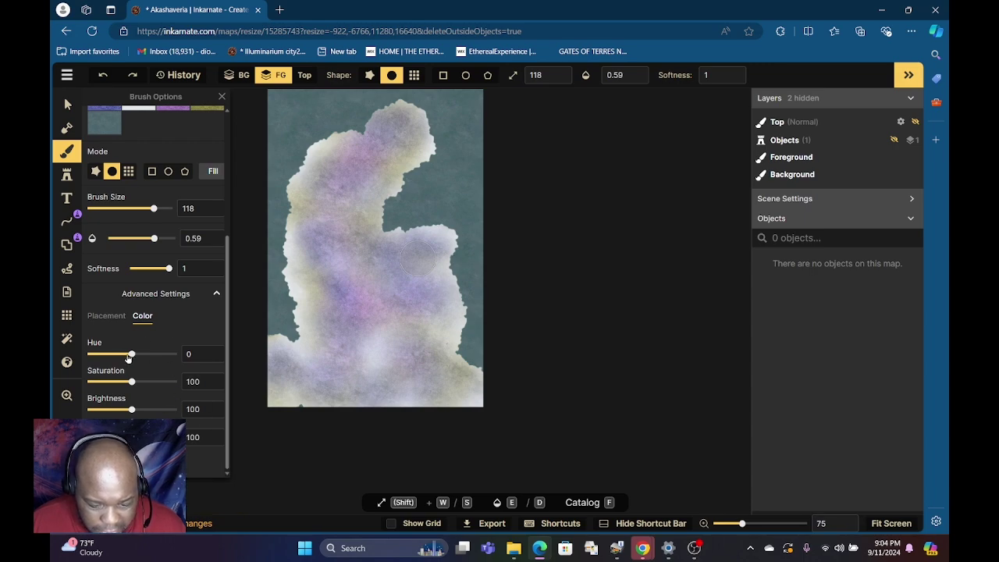
pyautogui.moveTo(129, 357); pyautogui.dragTo(92, 364)
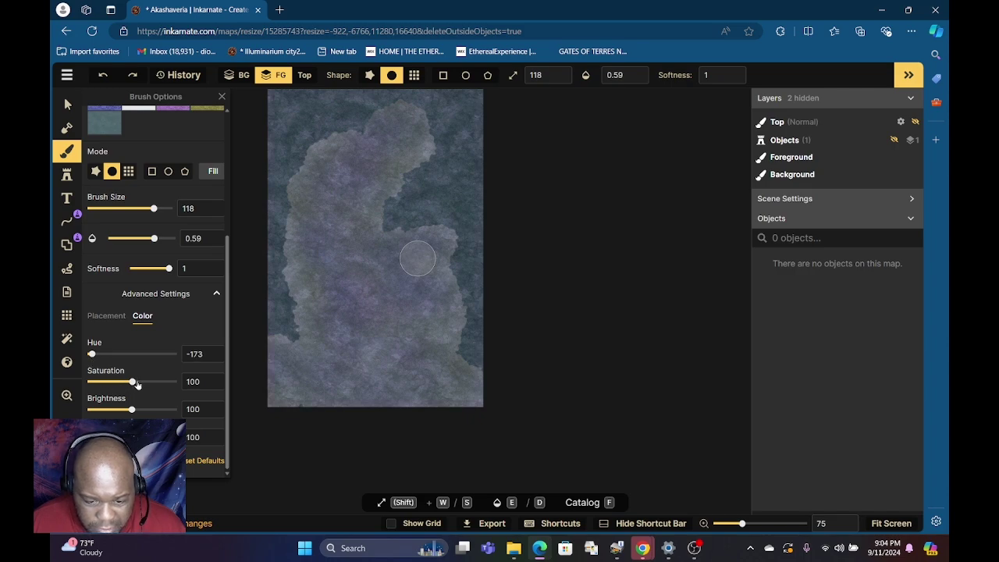
pyautogui.moveTo(137, 383); pyautogui.dragTo(164, 390)
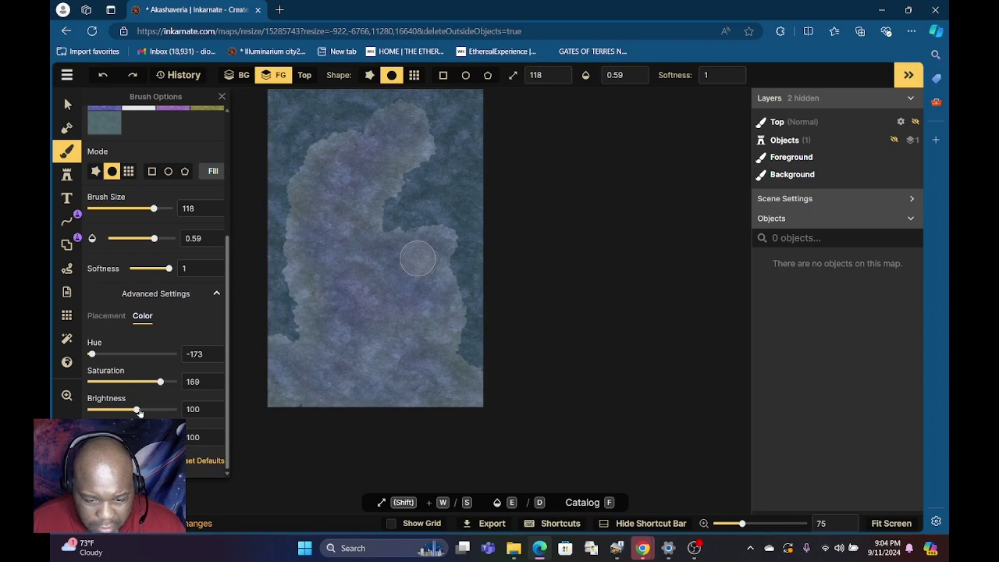
pyautogui.moveTo(136, 411); pyautogui.dragTo(132, 412)
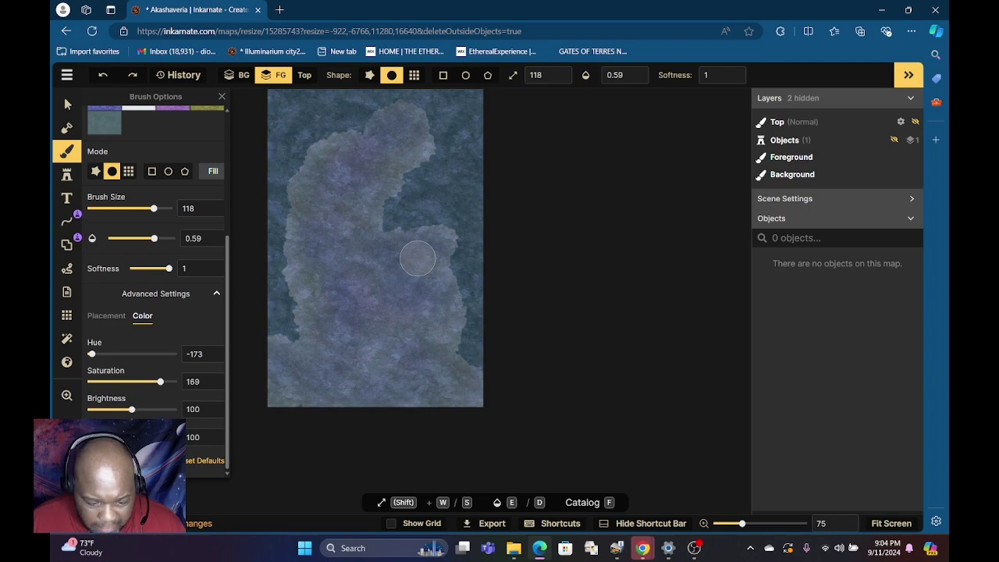
pyautogui.hotkey('ctrl', 'z')
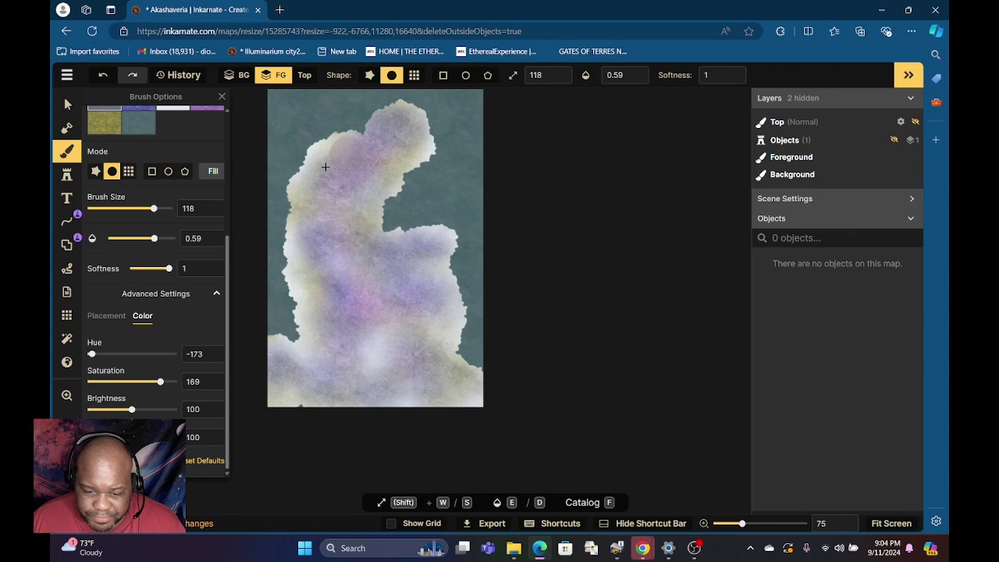
# Step: Remove the trial dark strokes from the landmass
pyautogui.moveTo(325, 166); pyautogui.dragTo(351, 174)
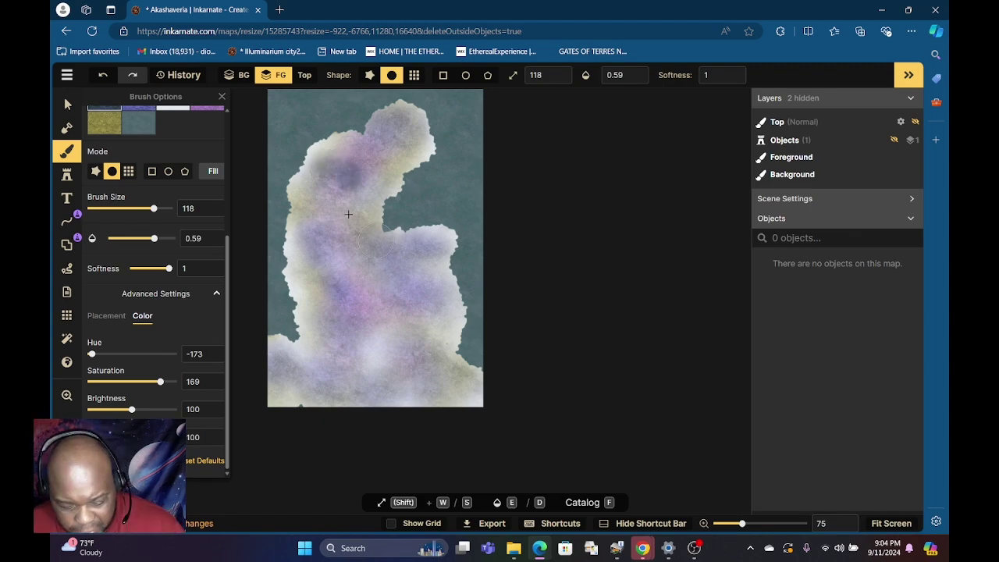
pyautogui.hotkey('ctrl', 'z')
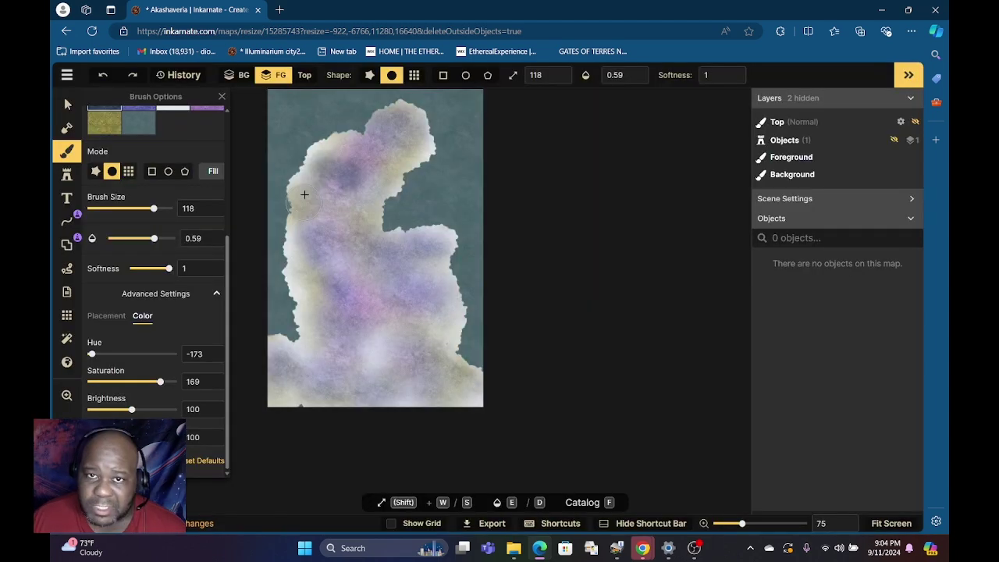
pyautogui.hotkey('ctrl', 'z')
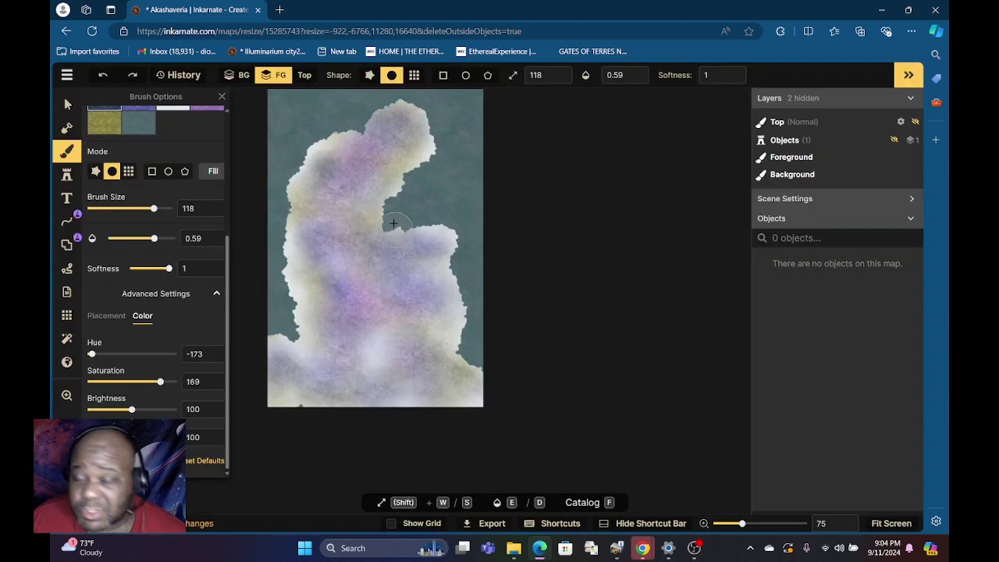
pyautogui.hotkey('ctrl', 'z')
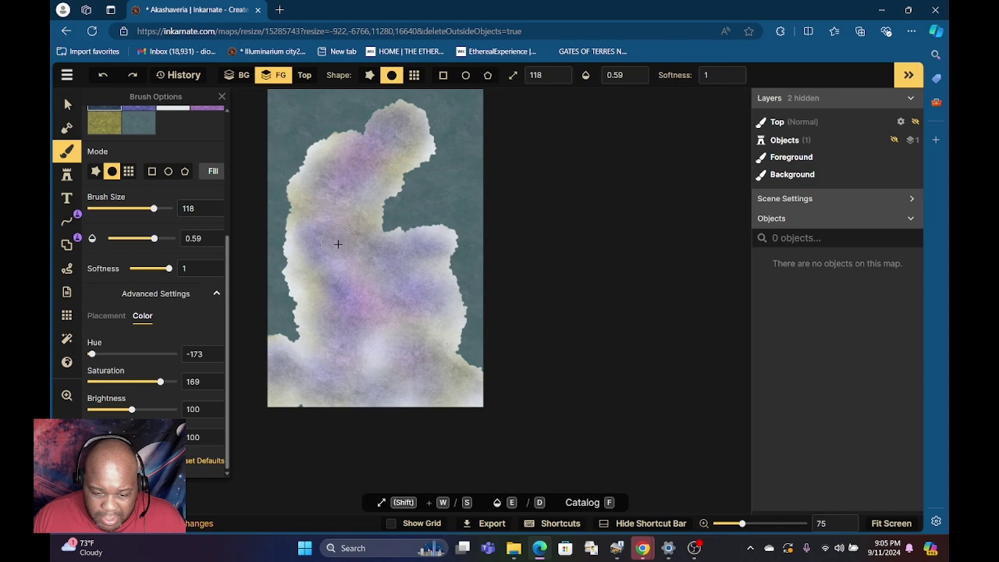
pyautogui.hotkey('ctrl', 'z')
pyautogui.moveTo(347, 269)
pyautogui.mouseDown()
pyautogui.moveTo(359, 334)
pyautogui.moveTo(357, 323)
pyautogui.mouseUp()
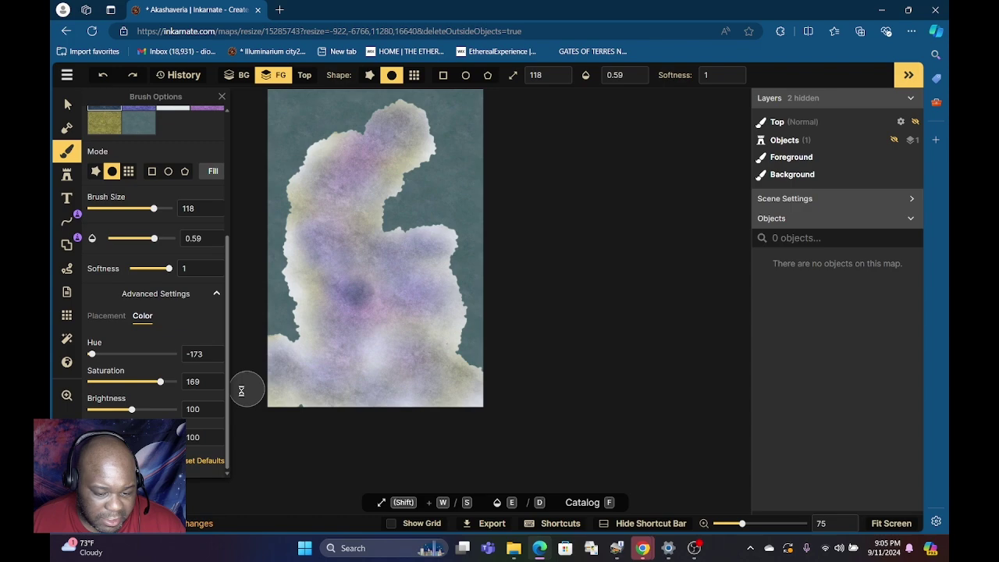
pyautogui.hotkey('ctrl', 'z')
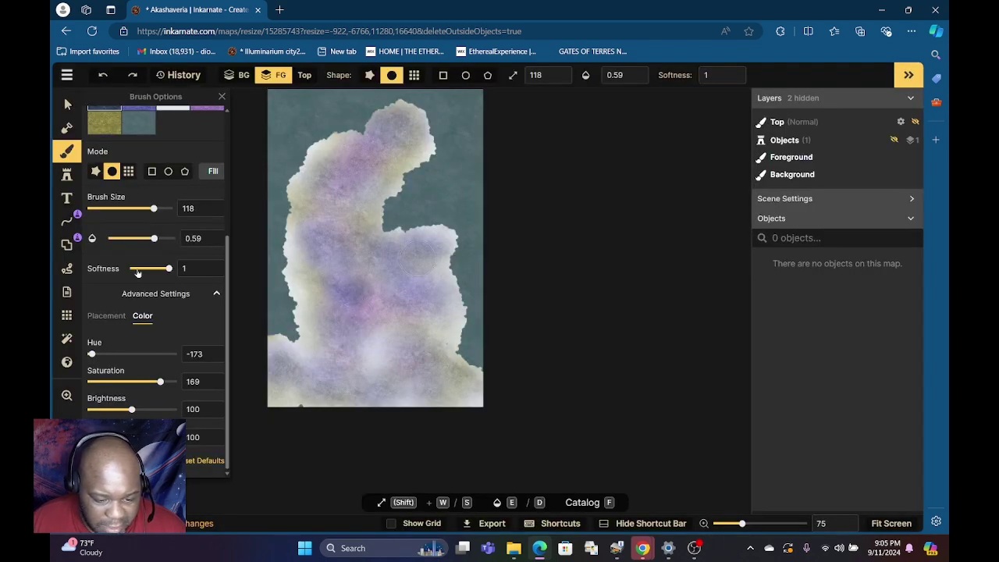
# Step: At 0.34 brush opacity, shade the landmass middle, lower and upper-left areas with darker purple
pyautogui.click(139, 238)
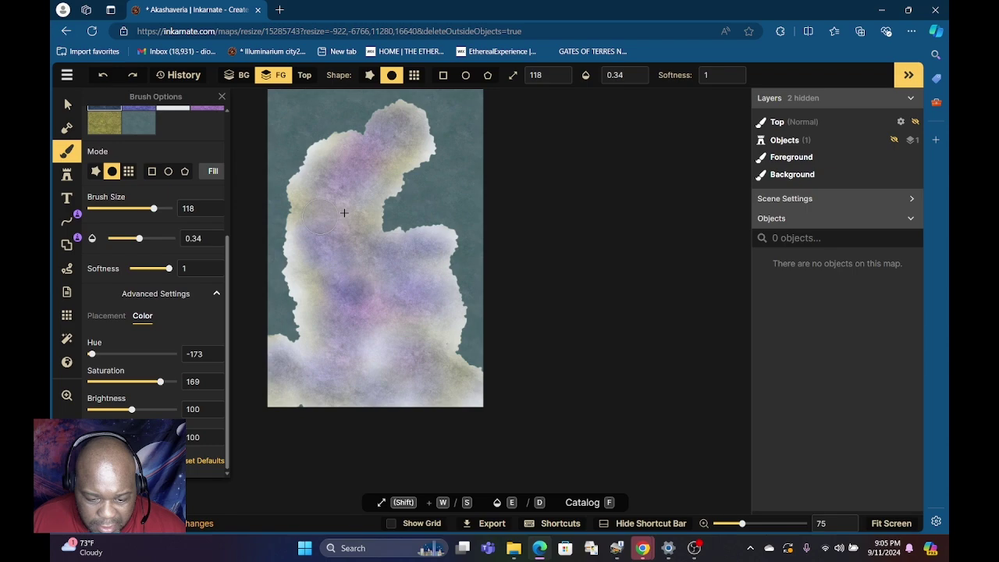
pyautogui.moveTo(355, 207)
pyautogui.mouseDown()
pyautogui.moveTo(348, 251)
pyautogui.moveTo(386, 305)
pyautogui.moveTo(385, 332)
pyautogui.moveTo(368, 309)
pyautogui.moveTo(362, 347)
pyautogui.moveTo(394, 358)
pyautogui.moveTo(342, 282)
pyautogui.moveTo(346, 234)
pyautogui.moveTo(329, 211)
pyautogui.moveTo(343, 178)
pyautogui.moveTo(380, 148)
pyautogui.mouseUp()
pyautogui.moveTo(352, 194)
pyautogui.mouseDown()
pyautogui.moveTo(333, 292)
pyautogui.moveTo(354, 232)
pyautogui.moveTo(370, 236)
pyautogui.moveTo(404, 302)
pyautogui.moveTo(387, 321)
pyautogui.moveTo(359, 322)
pyautogui.moveTo(344, 302)
pyautogui.moveTo(346, 345)
pyautogui.moveTo(302, 368)
pyautogui.moveTo(300, 380)
pyautogui.moveTo(348, 285)
pyautogui.moveTo(366, 282)
pyautogui.moveTo(362, 235)
pyautogui.moveTo(390, 316)
pyautogui.moveTo(320, 266)
pyautogui.moveTo(336, 298)
pyautogui.moveTo(327, 282)
pyautogui.moveTo(317, 286)
pyautogui.moveTo(324, 311)
pyautogui.moveTo(363, 321)
pyautogui.moveTo(364, 276)
pyautogui.moveTo(415, 332)
pyautogui.moveTo(400, 329)
pyautogui.moveTo(409, 332)
pyautogui.moveTo(382, 360)
pyautogui.moveTo(370, 354)
pyautogui.moveTo(388, 372)
pyautogui.moveTo(365, 350)
pyautogui.mouseUp()
pyautogui.moveTo(380, 386); pyautogui.dragTo(360, 368)
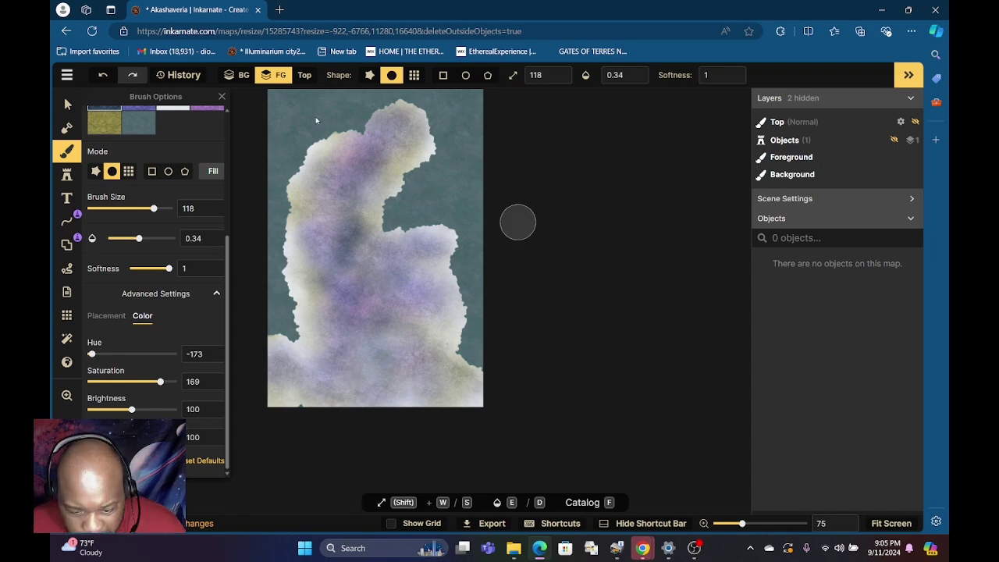
pyautogui.moveTo(323, 223)
pyautogui.mouseDown()
pyautogui.moveTo(312, 203)
pyautogui.moveTo(362, 178)
pyautogui.mouseUp()
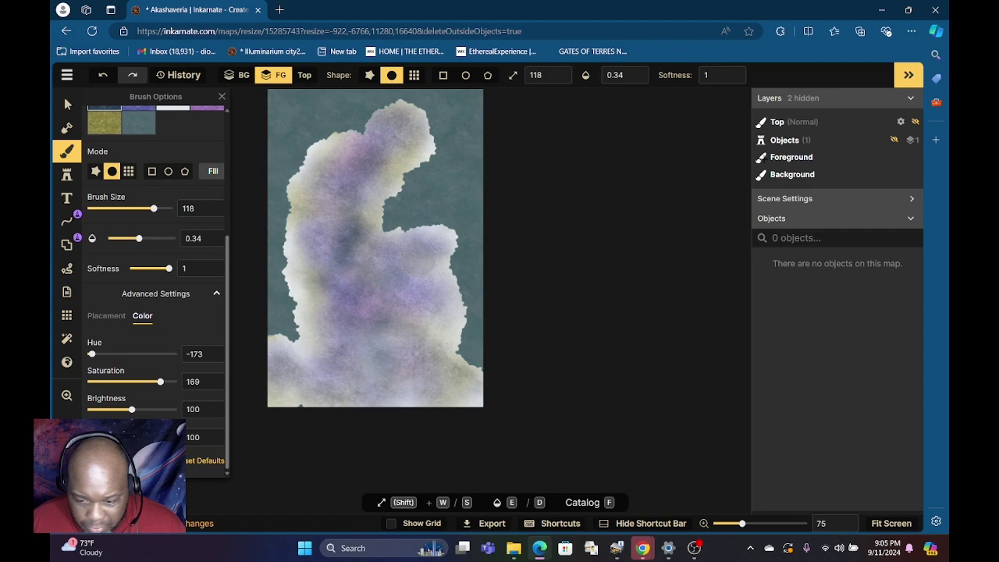
# Step: Unhide the Objects layer and set the brush to paint on the Background layer
pyautogui.click(896, 140)
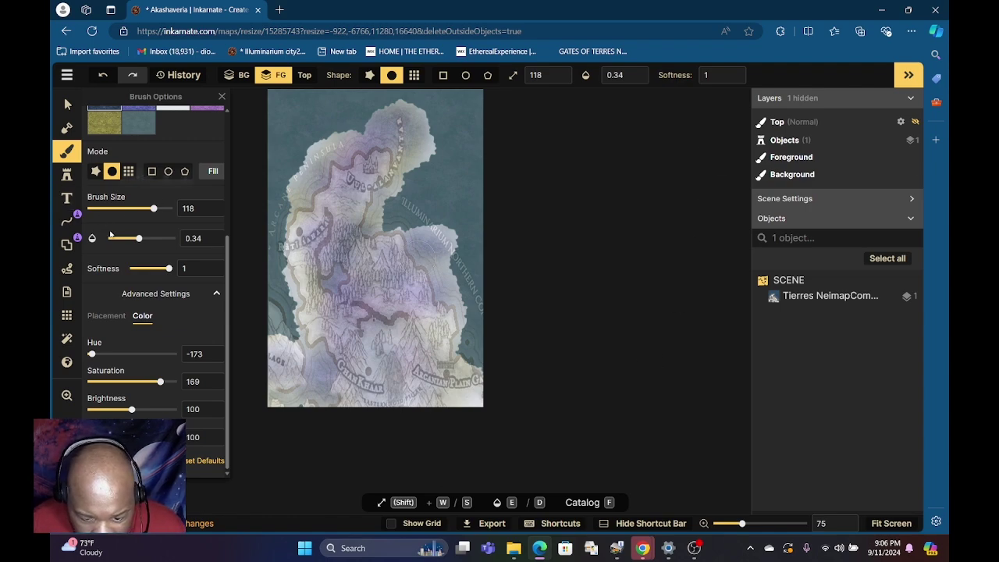
pyautogui.scroll(3, 150, 215)
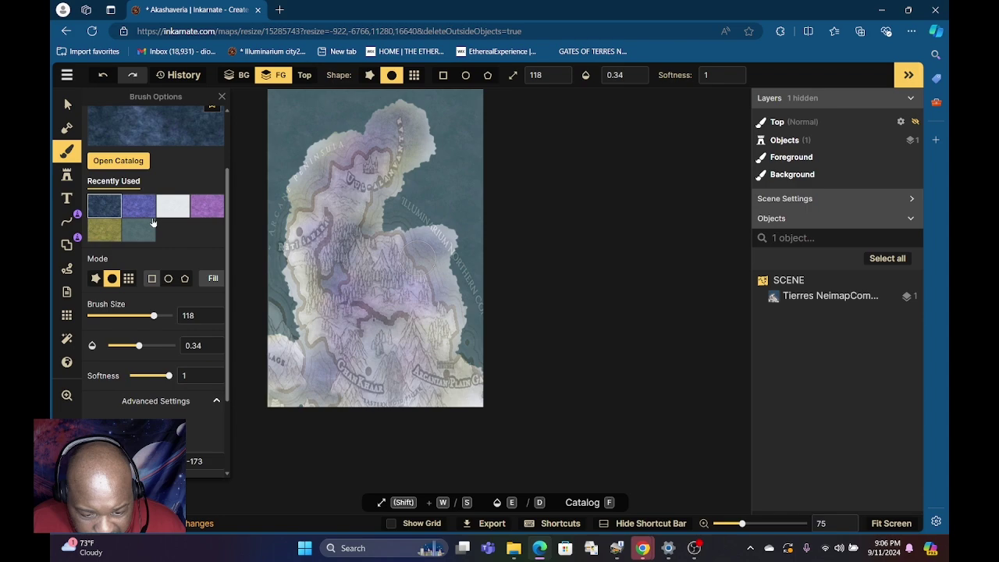
pyautogui.scroll(2, 195, 160)
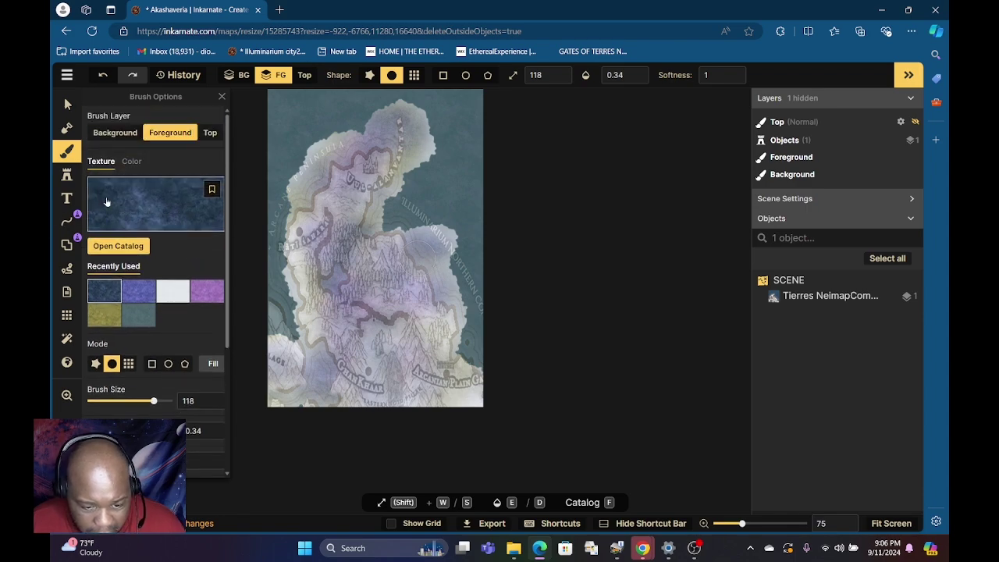
pyautogui.click(104, 134)
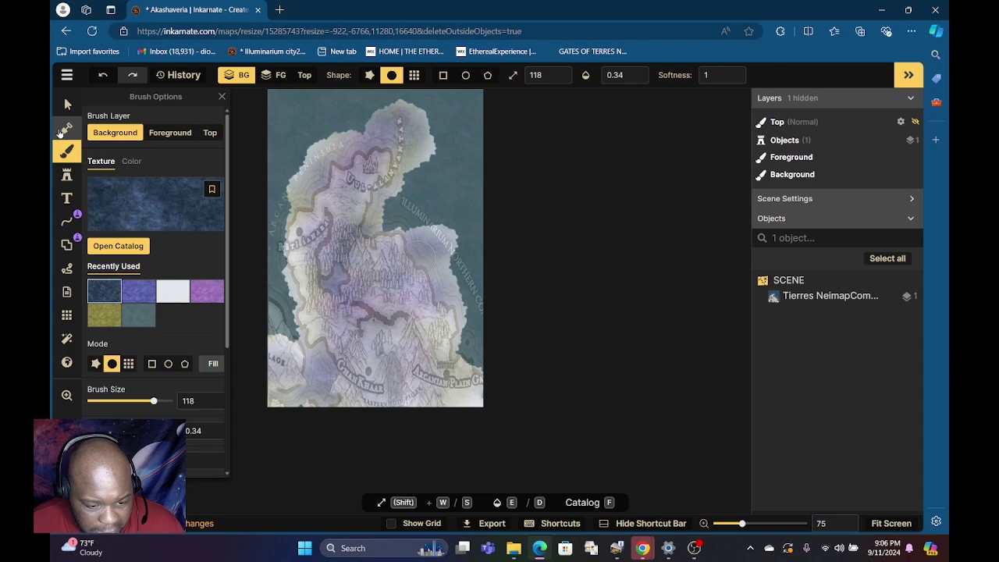
pyautogui.click(66, 129)
pyautogui.click(66, 153)
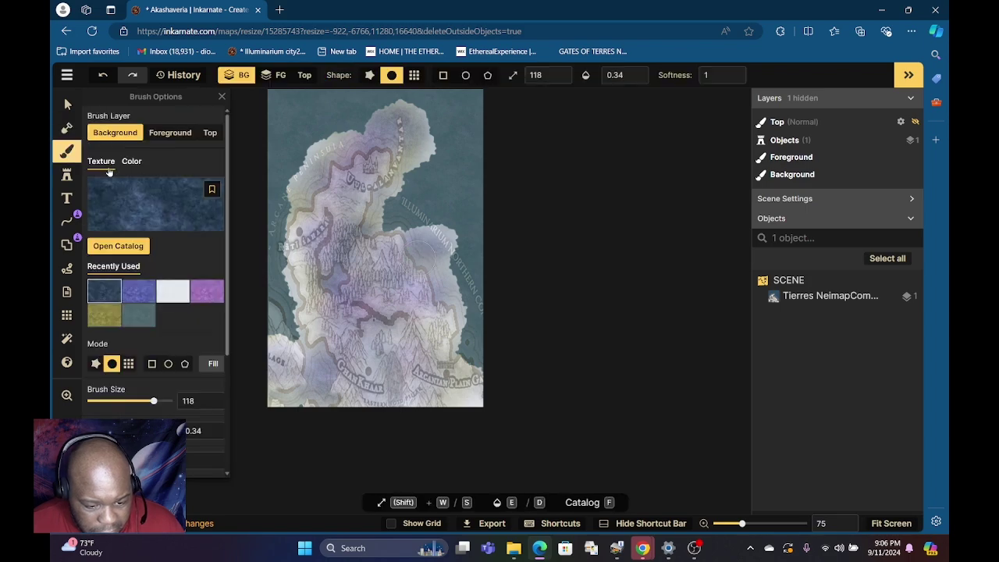
# Step: Browse the Parchment World and Fantasy Regional packs and pick the Sea water texture
pyautogui.click(114, 194)
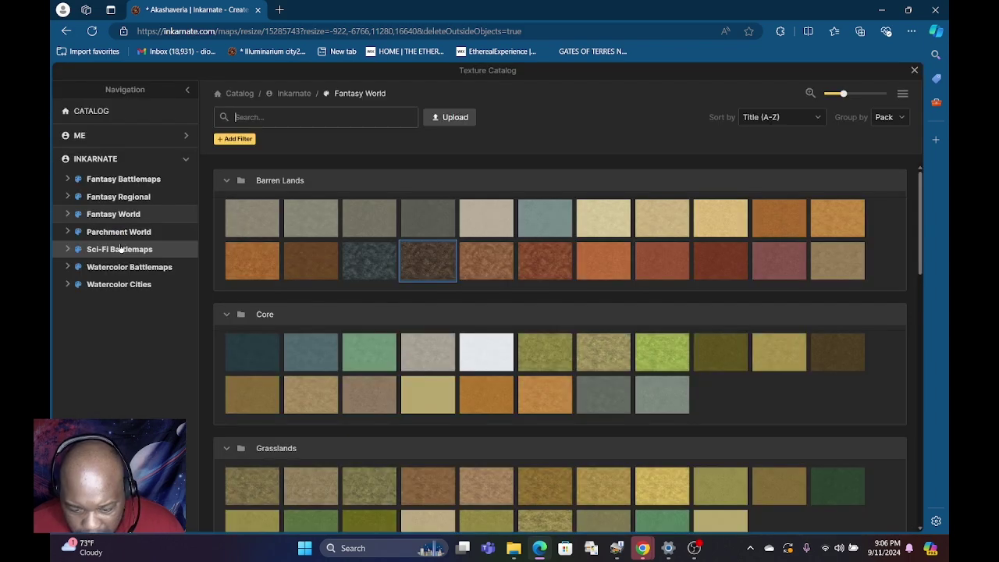
pyautogui.scroll(-5, 632, 319)
pyautogui.scroll(-5, 590, 367)
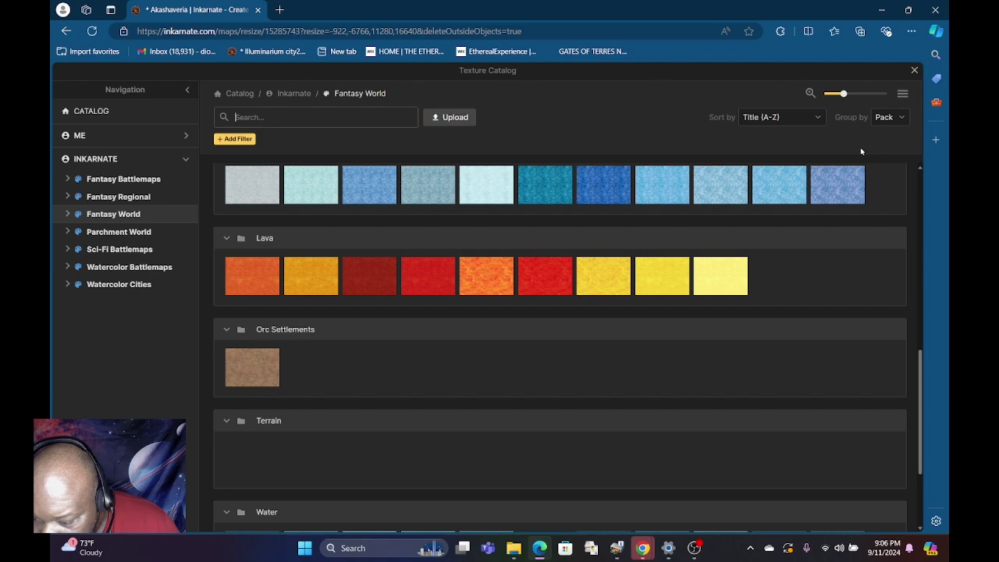
pyautogui.scroll(2, 849, 245)
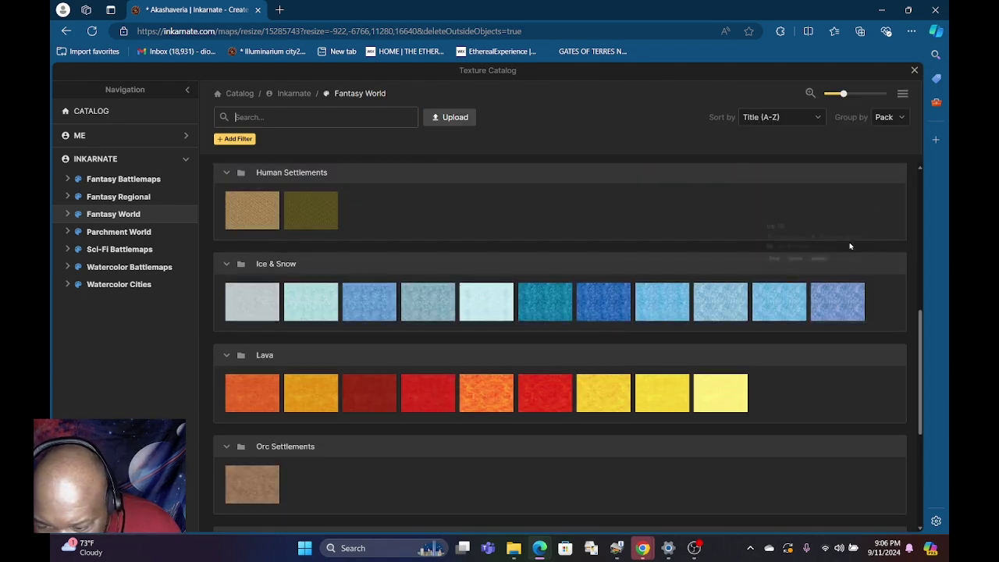
pyautogui.moveTo(827, 304)
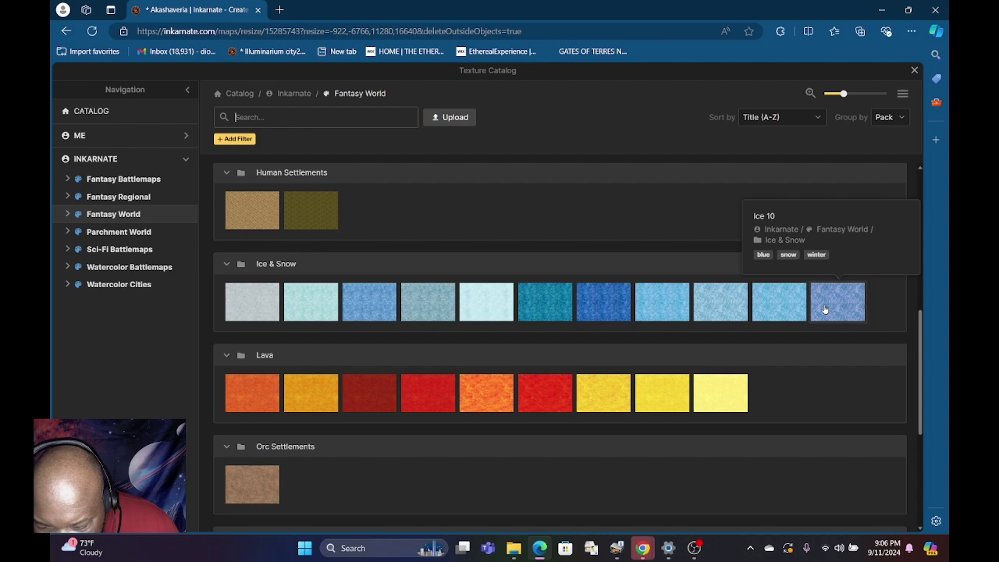
pyautogui.scroll(6, 428, 280)
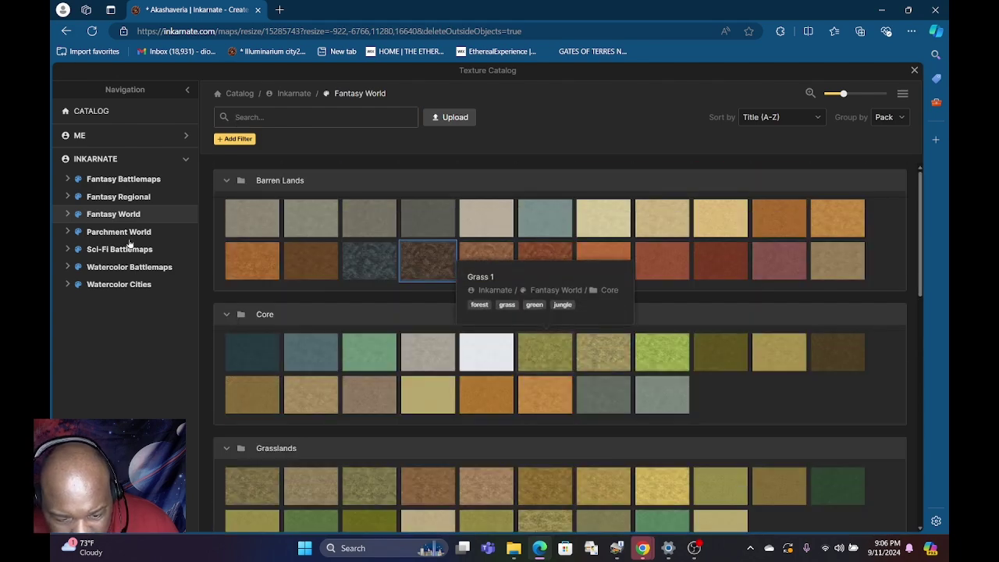
pyautogui.click(125, 232)
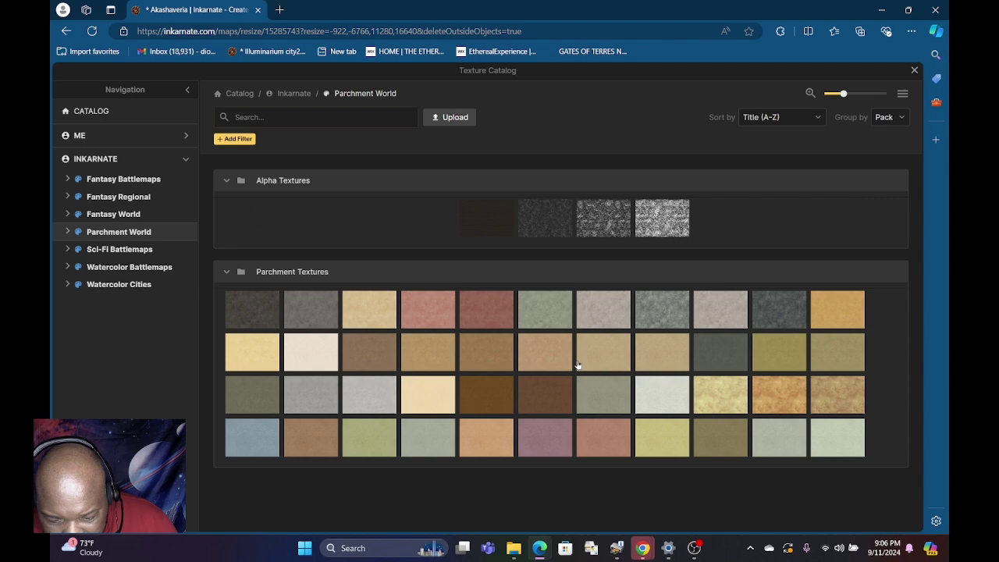
pyautogui.click(121, 200)
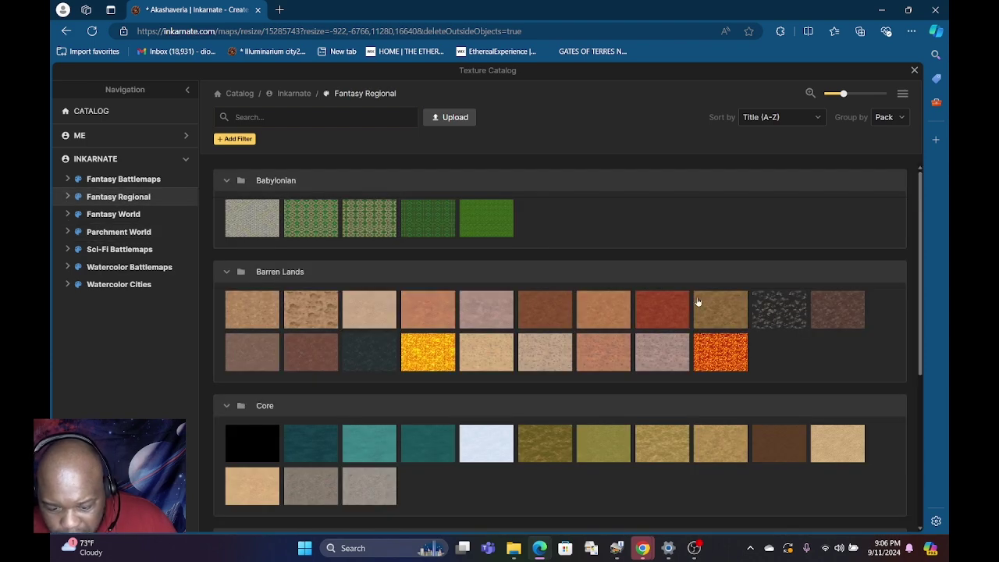
pyautogui.scroll(-3, 511, 466)
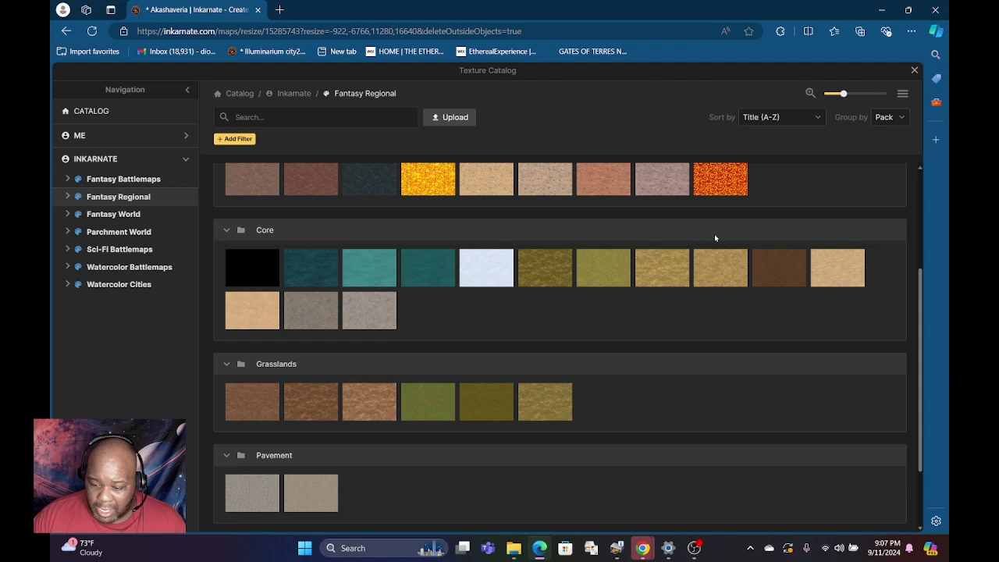
pyautogui.scroll(-2, 760, 239)
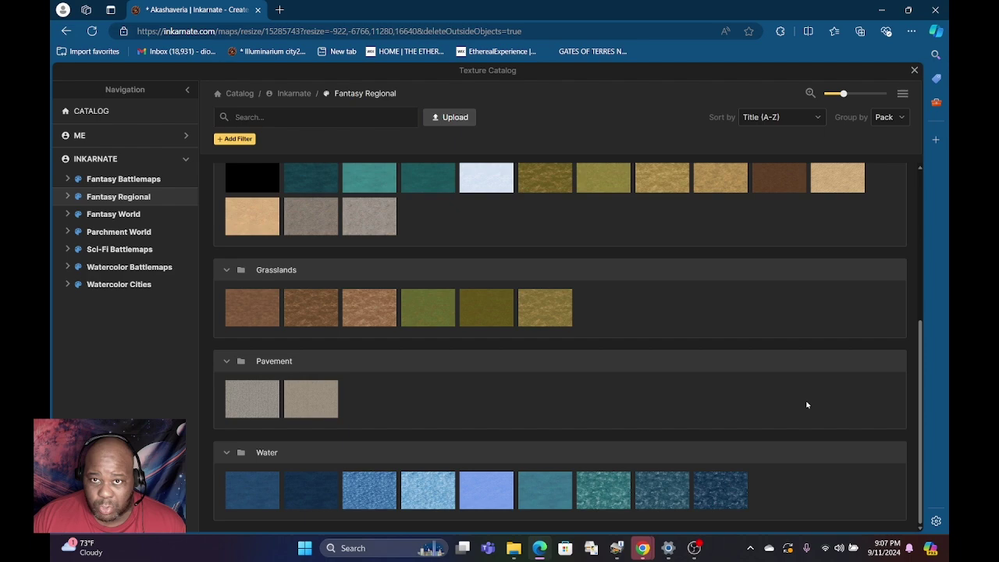
pyautogui.moveTo(710, 504)
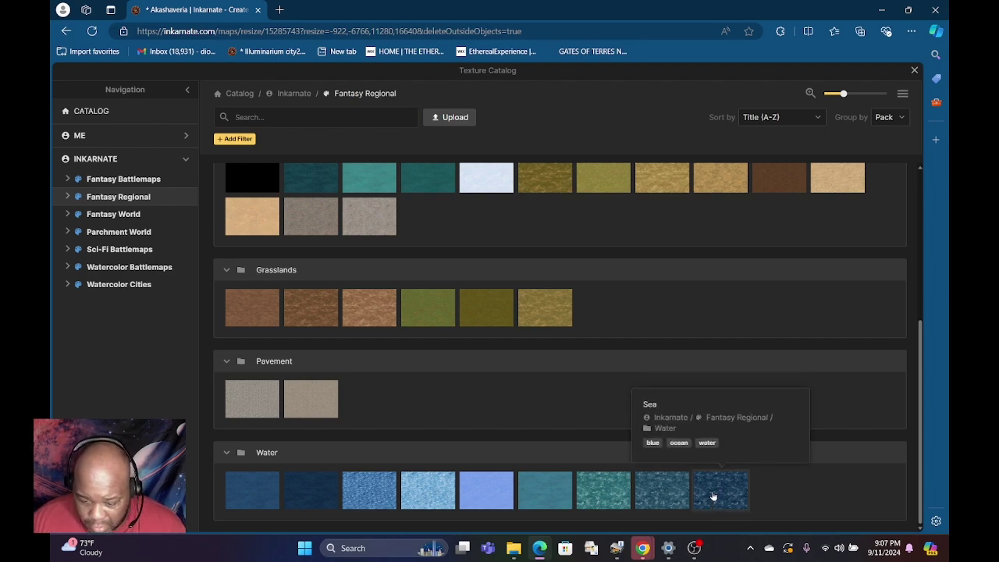
pyautogui.click(714, 492)
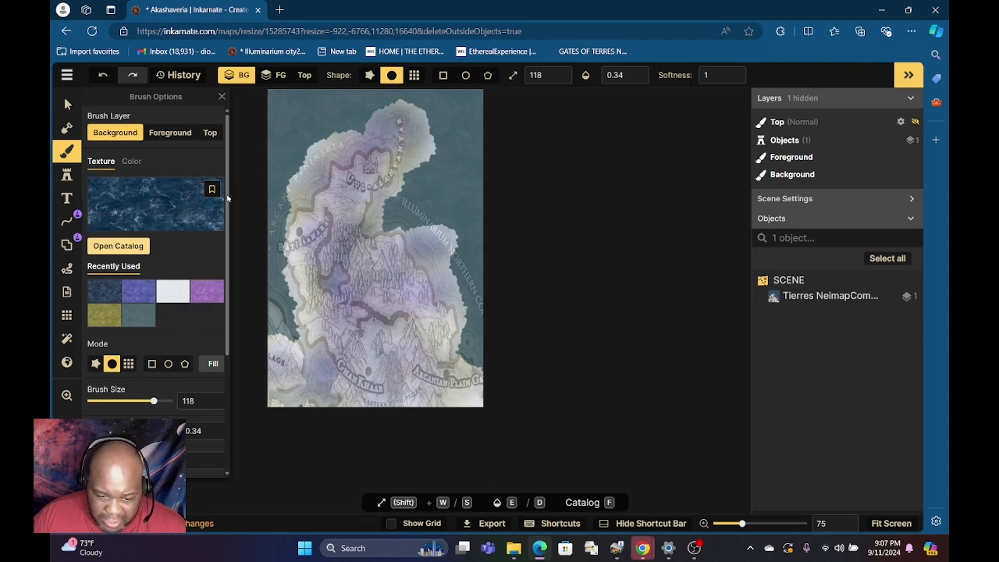
# Step: Tint the background brush texture to hue 38, saturation 130 and brightness 99
pyautogui.scroll(-1, 226, 205)
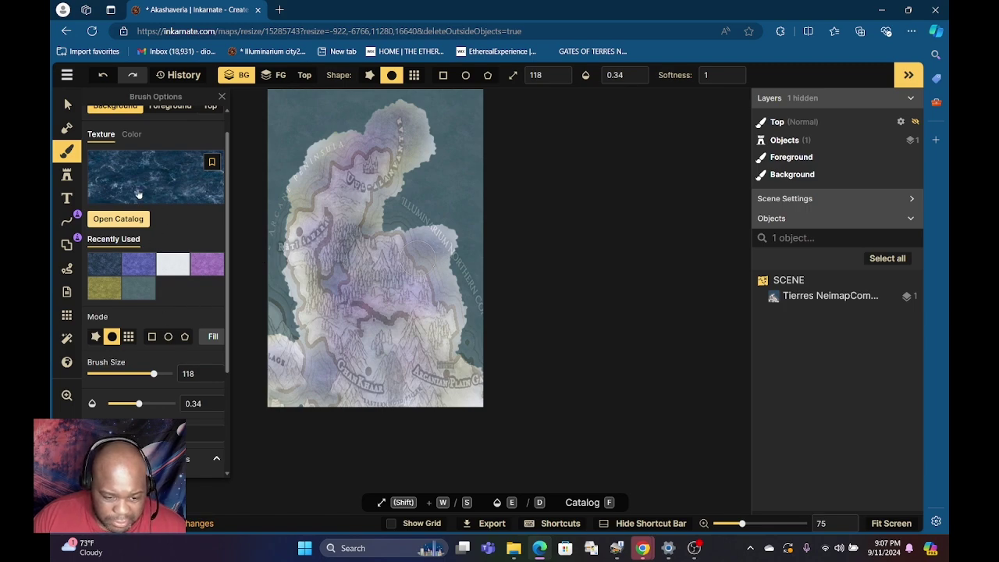
pyautogui.scroll(1, 138, 193)
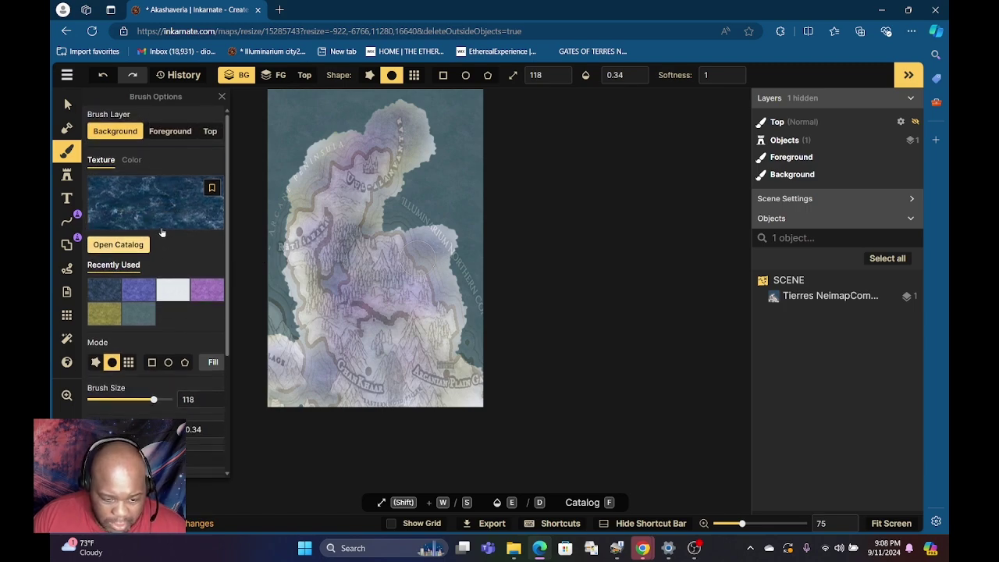
pyautogui.scroll(-6, 162, 233)
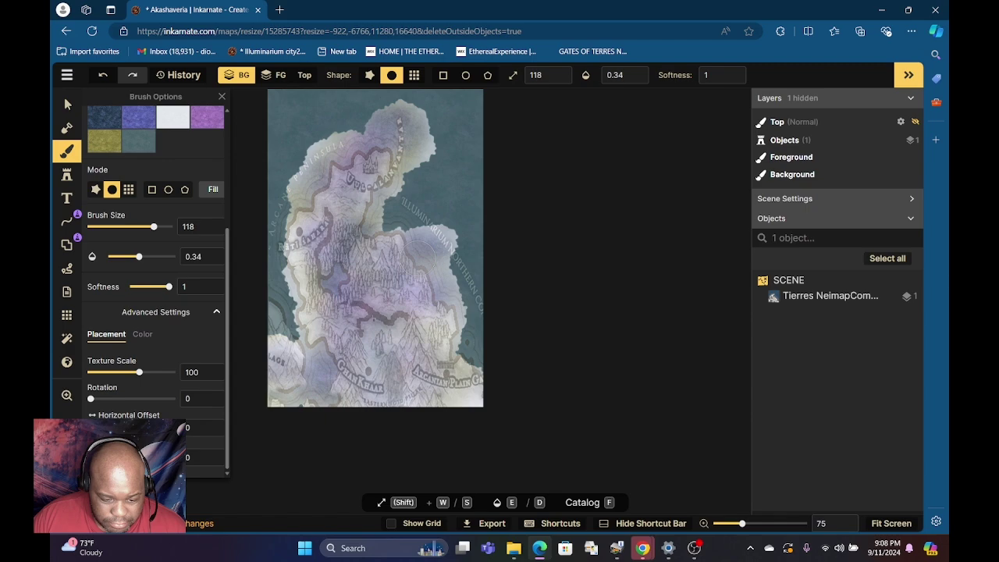
pyautogui.click(144, 334)
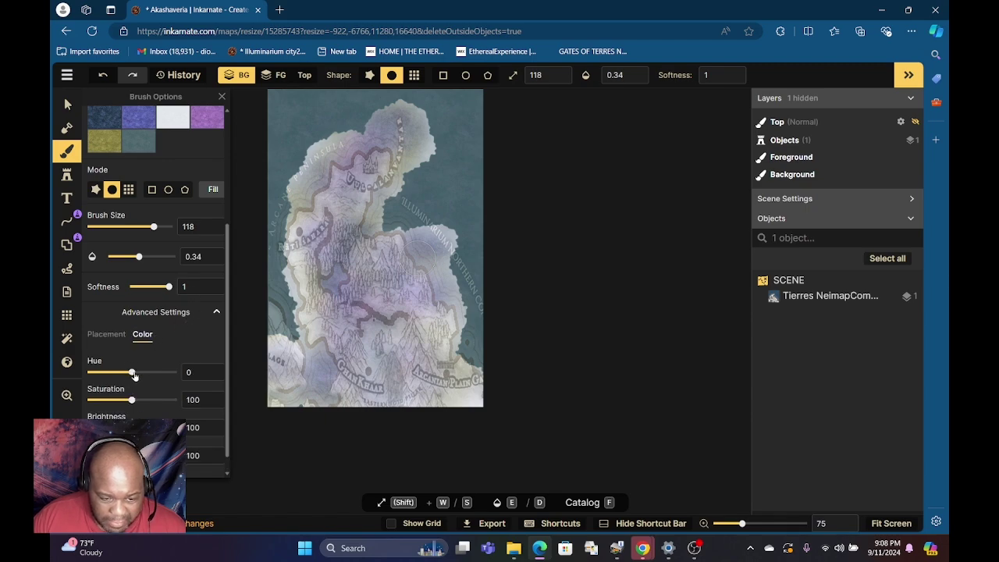
pyautogui.moveTo(133, 372); pyautogui.dragTo(142, 372)
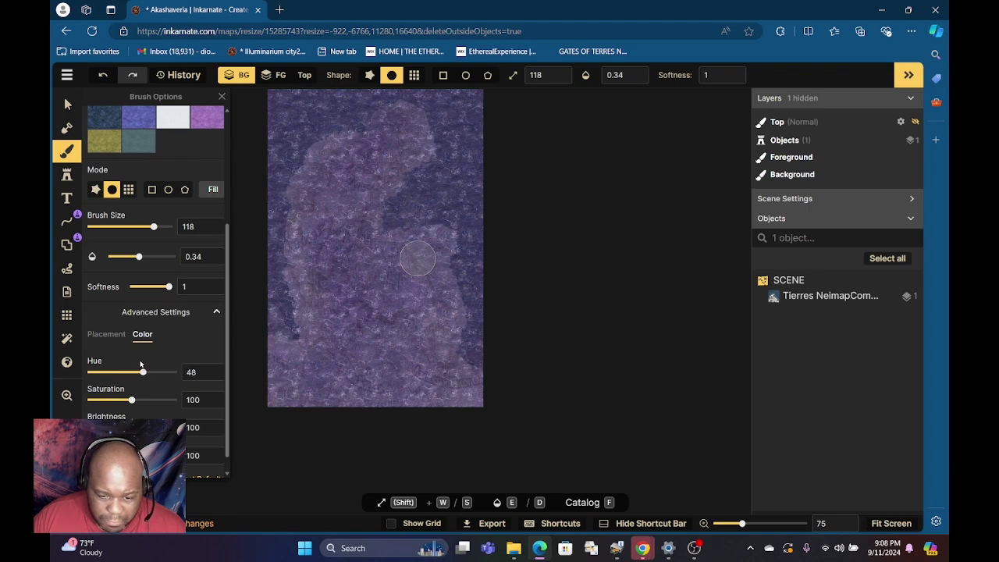
pyautogui.moveTo(131, 455); pyautogui.dragTo(135, 454)
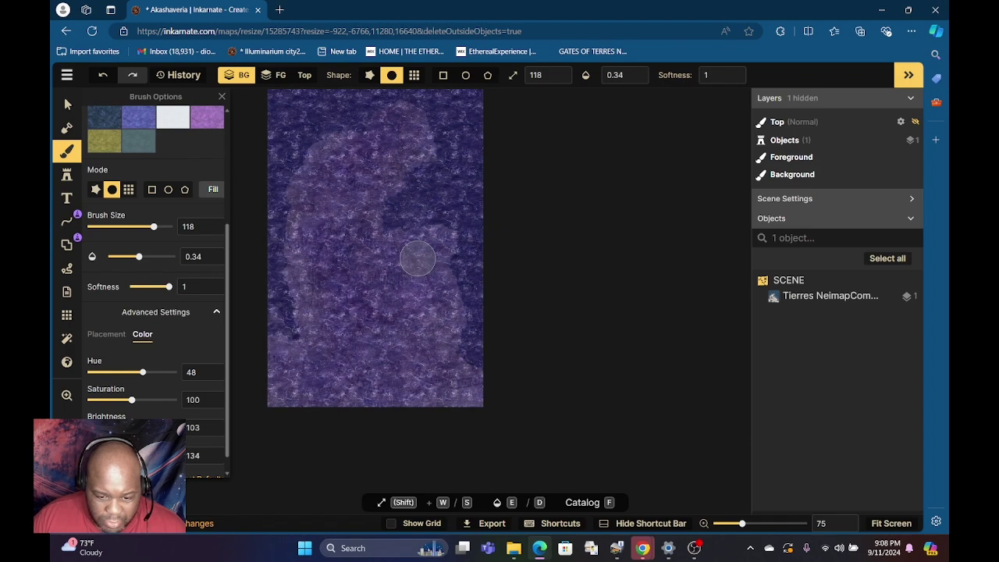
pyautogui.moveTo(133, 426); pyautogui.dragTo(140, 427)
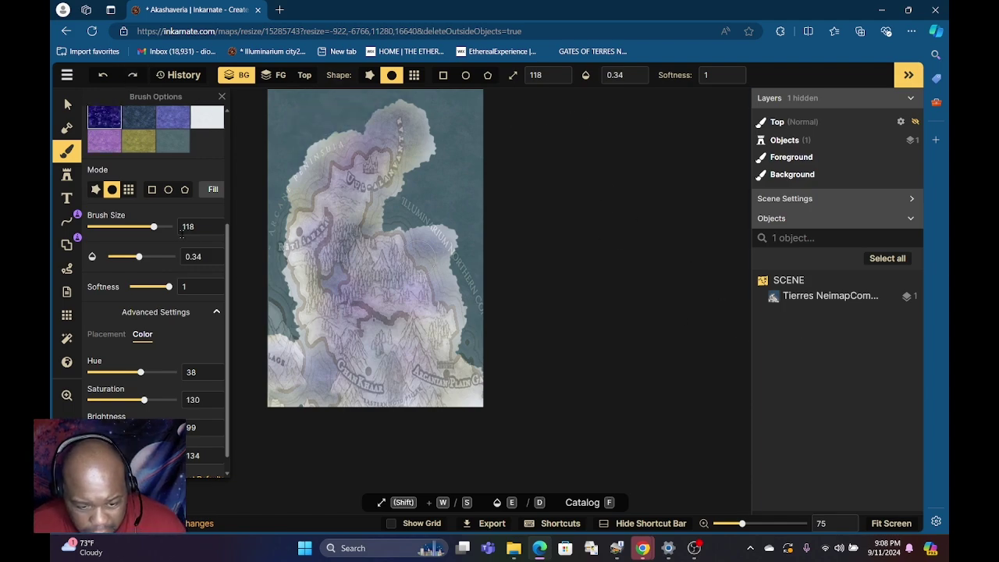
# Step: Pick the light-blue Snow Shadow texture from Fantasy Regional's Water section
pyautogui.scroll(3, 184, 237)
pyautogui.click(167, 240)
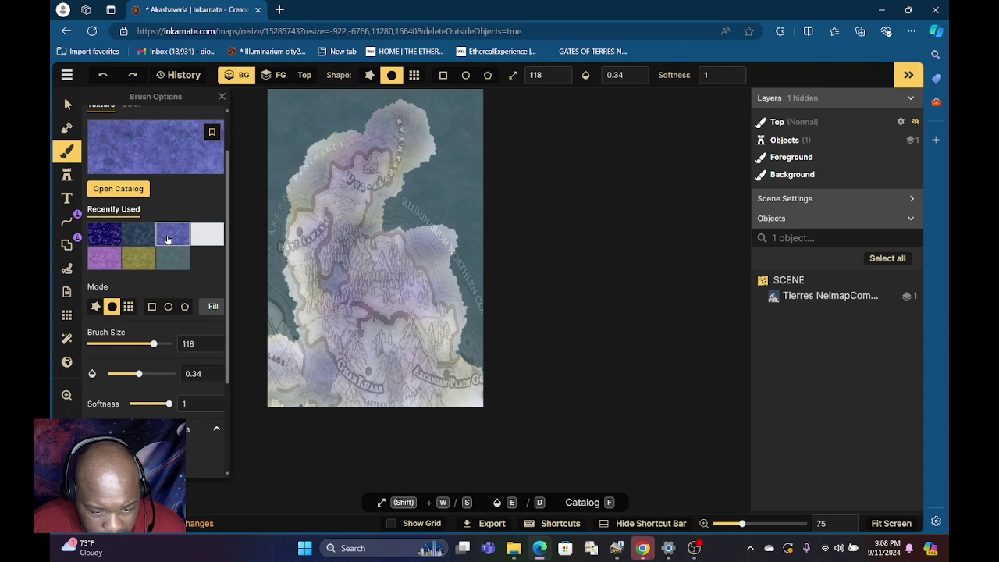
pyautogui.click(118, 190)
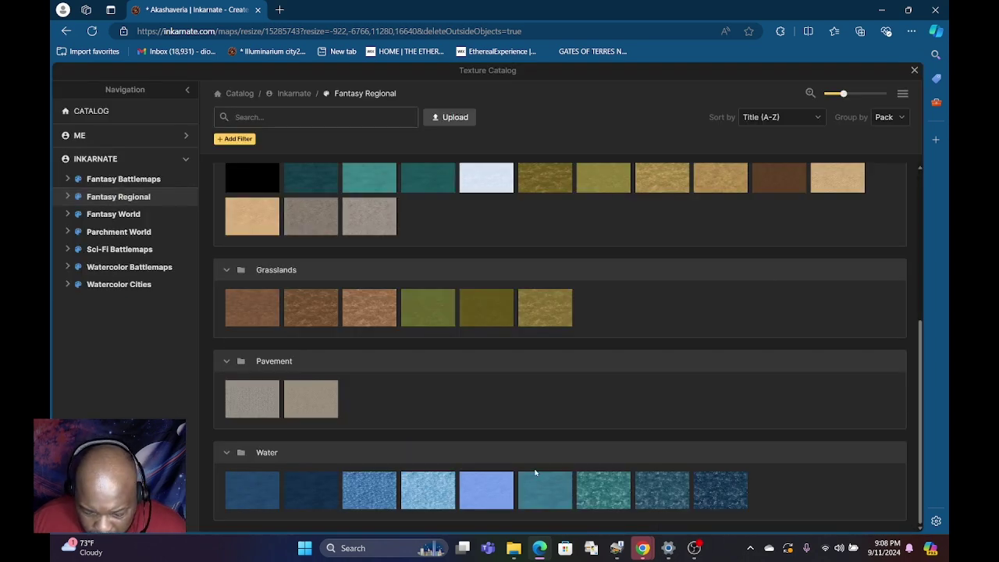
pyautogui.moveTo(485, 498)
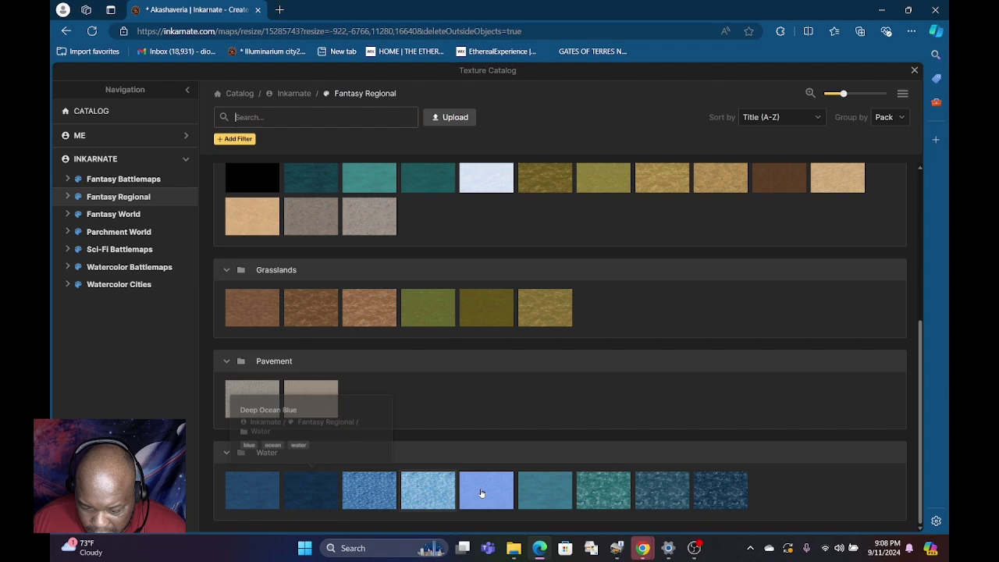
pyautogui.click(481, 493)
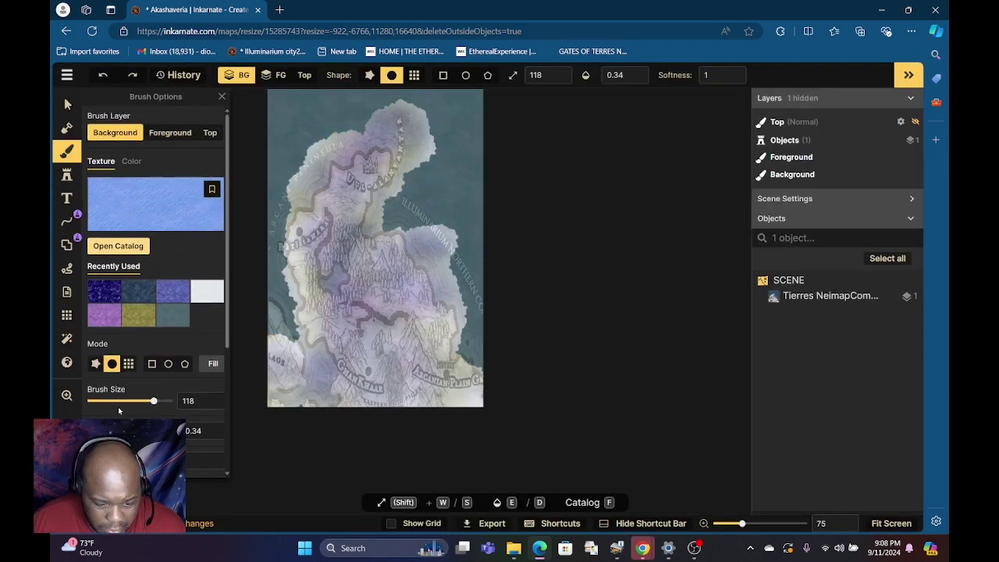
# Step: Fill the water light blue, then paint dark-blue texture along the top edge and left coast
pyautogui.click(213, 363)
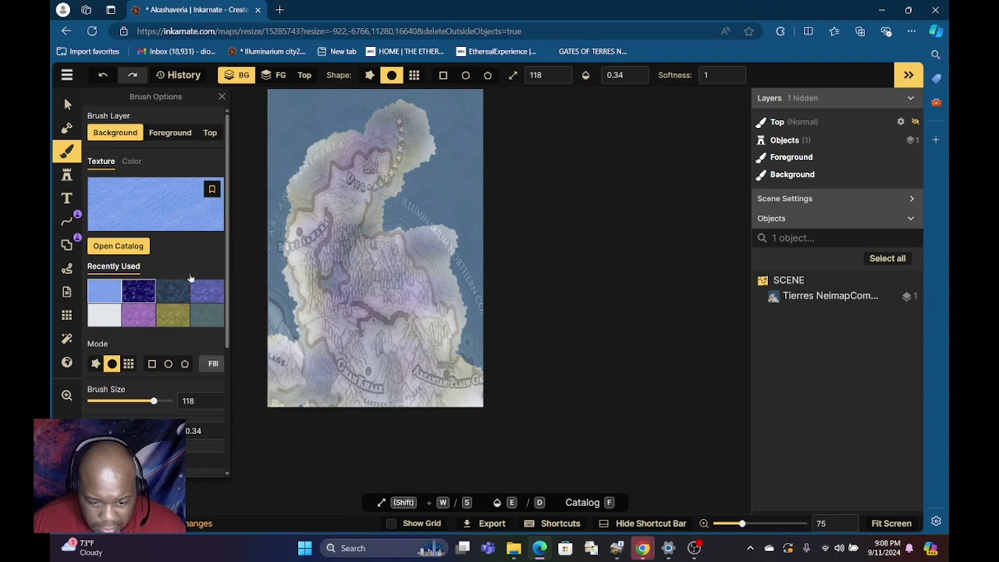
pyautogui.click(139, 291)
pyautogui.moveTo(291, 104)
pyautogui.mouseDown()
pyautogui.moveTo(330, 117)
pyautogui.moveTo(471, 90)
pyautogui.moveTo(367, 92)
pyautogui.moveTo(439, 92)
pyautogui.moveTo(344, 138)
pyautogui.moveTo(441, 107)
pyautogui.moveTo(302, 104)
pyautogui.moveTo(366, 115)
pyautogui.moveTo(310, 125)
pyautogui.moveTo(372, 115)
pyautogui.moveTo(456, 145)
pyautogui.mouseUp()
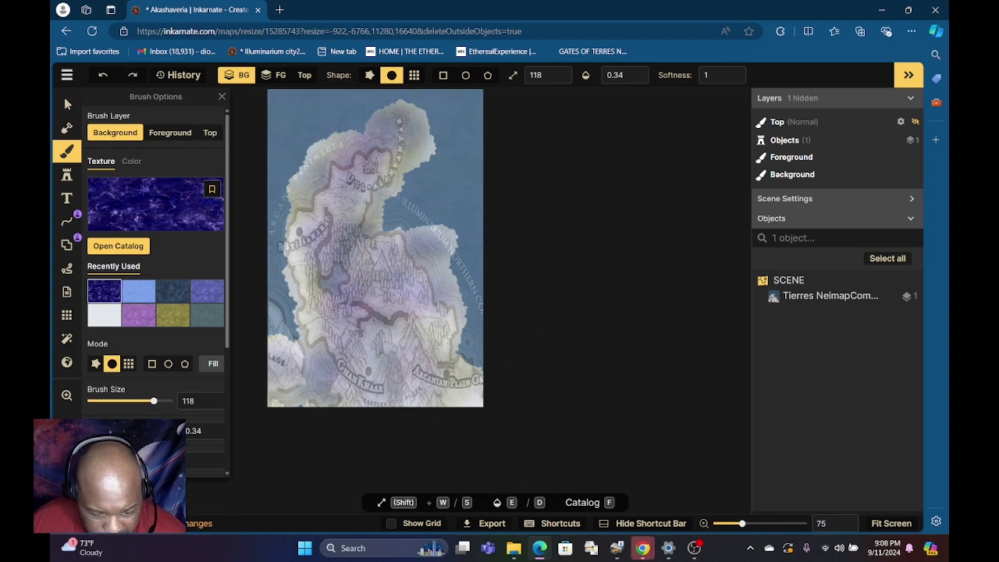
pyautogui.moveTo(345, 106)
pyautogui.mouseDown()
pyautogui.moveTo(282, 96)
pyautogui.moveTo(312, 96)
pyautogui.mouseUp()
pyautogui.moveTo(362, 122)
pyautogui.mouseDown()
pyautogui.moveTo(448, 95)
pyautogui.moveTo(422, 91)
pyautogui.moveTo(469, 92)
pyautogui.moveTo(292, 98)
pyautogui.moveTo(362, 127)
pyautogui.moveTo(274, 136)
pyautogui.moveTo(328, 140)
pyautogui.moveTo(317, 155)
pyautogui.moveTo(349, 164)
pyautogui.moveTo(310, 191)
pyautogui.moveTo(266, 164)
pyautogui.moveTo(316, 159)
pyautogui.moveTo(311, 152)
pyautogui.moveTo(285, 163)
pyautogui.mouseUp()
pyautogui.moveTo(569, 176)
pyautogui.mouseDown()
pyautogui.moveTo(460, 145)
pyautogui.moveTo(456, 133)
pyautogui.moveTo(478, 113)
pyautogui.moveTo(476, 183)
pyautogui.moveTo(437, 166)
pyautogui.moveTo(501, 165)
pyautogui.moveTo(553, 346)
pyautogui.moveTo(481, 174)
pyautogui.moveTo(456, 263)
pyautogui.moveTo(468, 344)
pyautogui.moveTo(472, 328)
pyautogui.moveTo(448, 281)
pyautogui.moveTo(463, 174)
pyautogui.mouseUp()
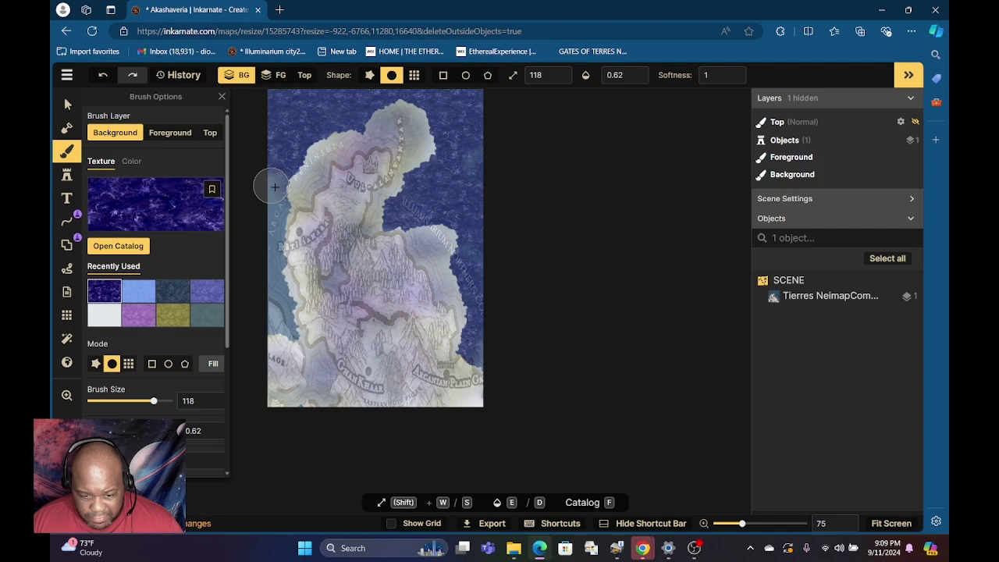
pyautogui.moveTo(272, 182)
pyautogui.mouseDown()
pyautogui.moveTo(290, 218)
pyautogui.moveTo(278, 205)
pyautogui.moveTo(287, 331)
pyautogui.mouseUp()
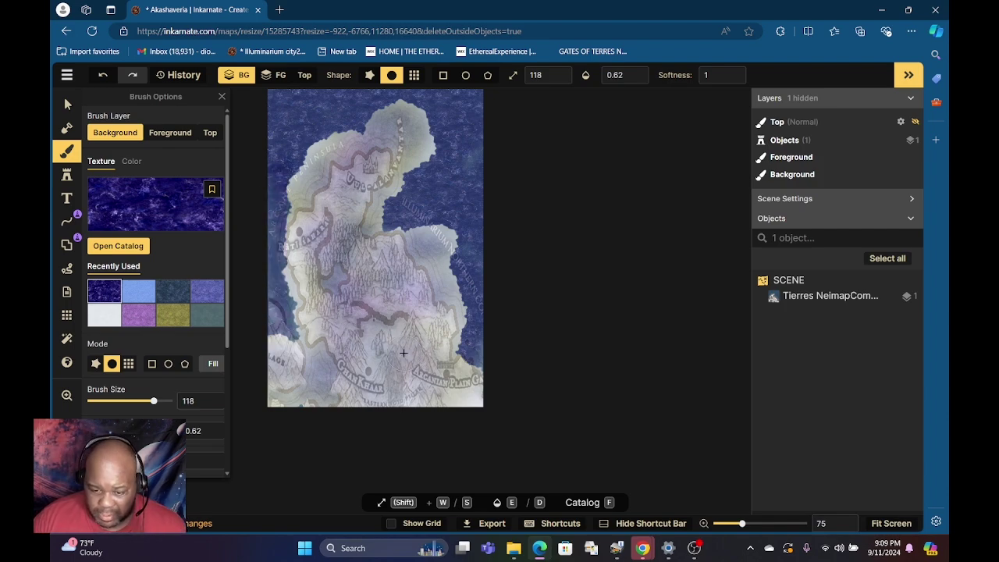
# Step: Undo the dark-blue edge strokes and reselect the light-blue ocean texture
pyautogui.hotkey('ctrl', 'z')
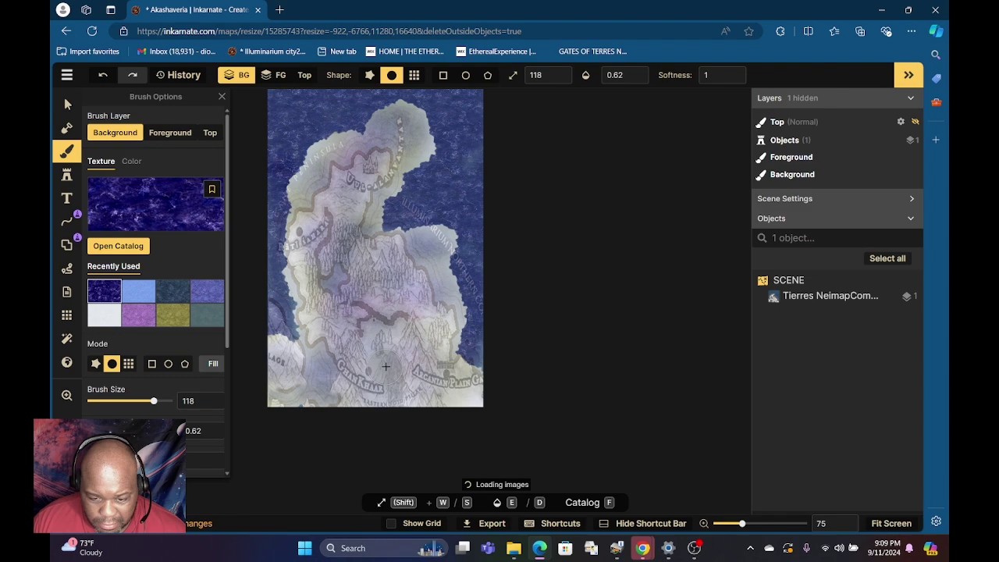
pyautogui.hotkey('ctrl', 'z')
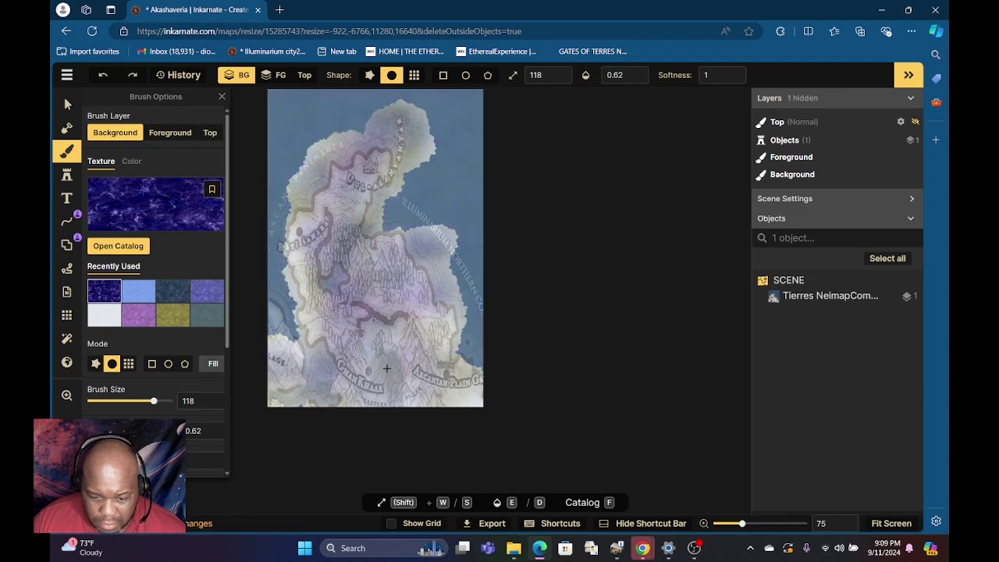
pyautogui.click(139, 295)
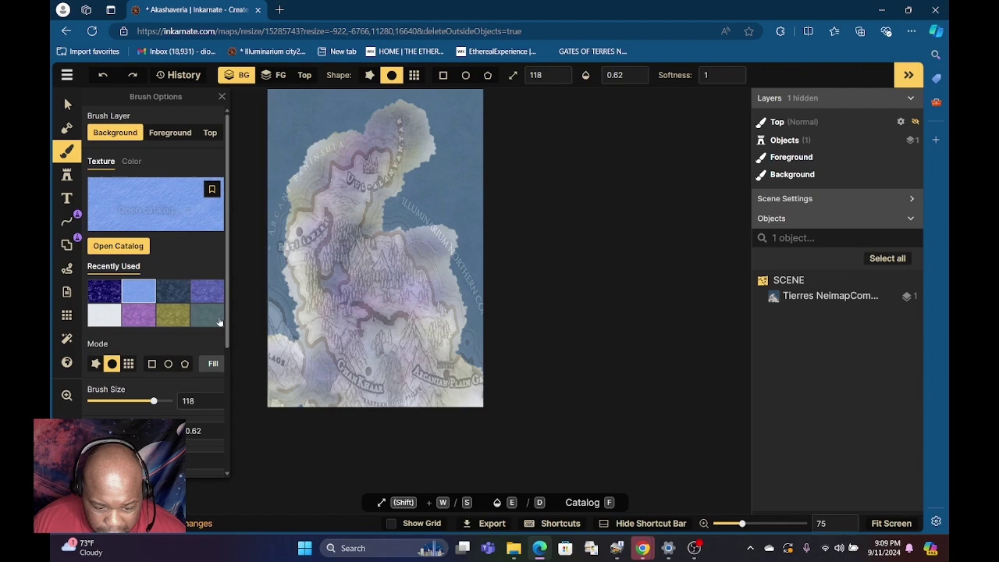
# Step: Tint the ocean texture to hue -5, saturation 168 and brightness about 48
pyautogui.scroll(-2, 170, 313)
pyautogui.scroll(-4, 170, 340)
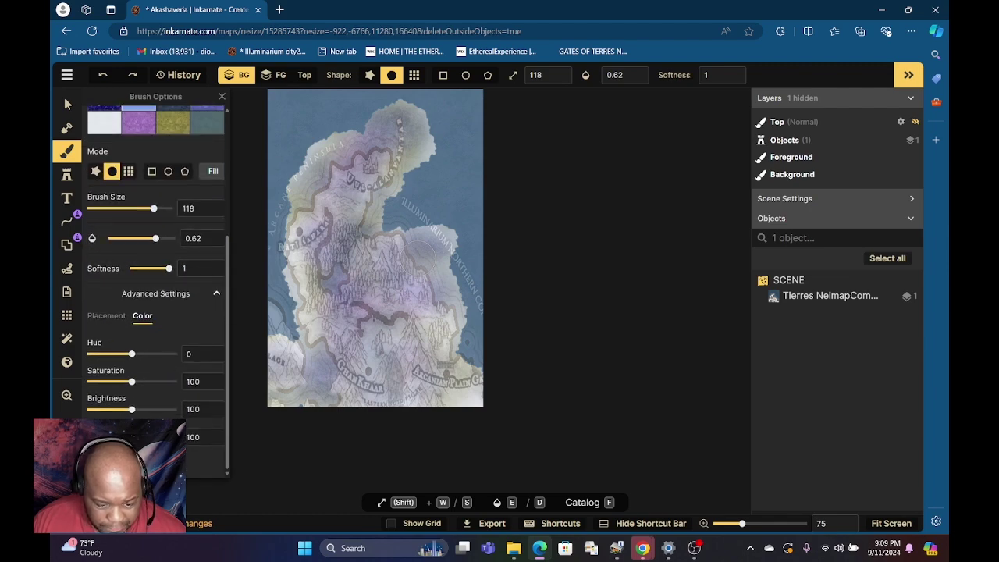
pyautogui.moveTo(131, 355); pyautogui.dragTo(132, 356)
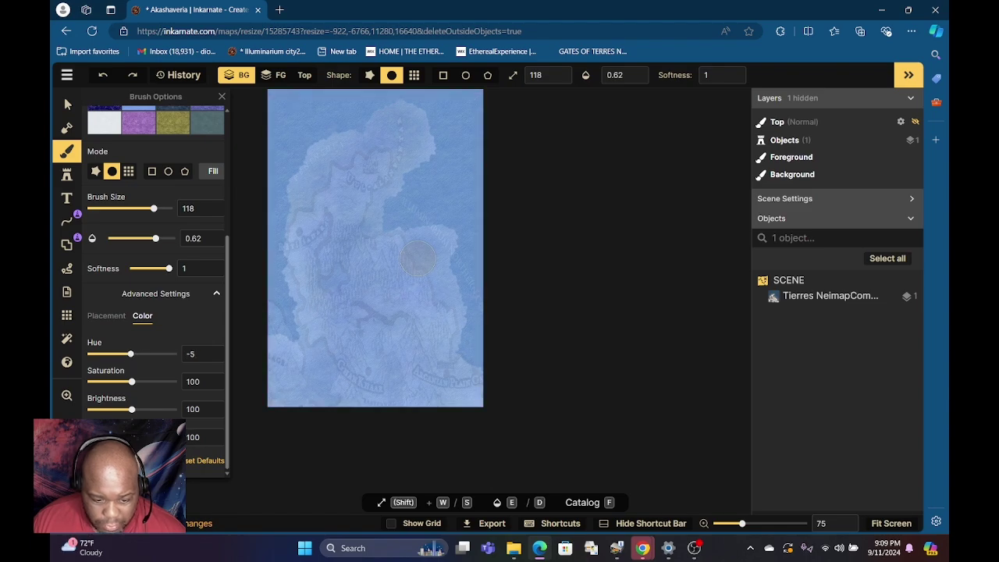
pyautogui.moveTo(131, 409); pyautogui.dragTo(160, 381)
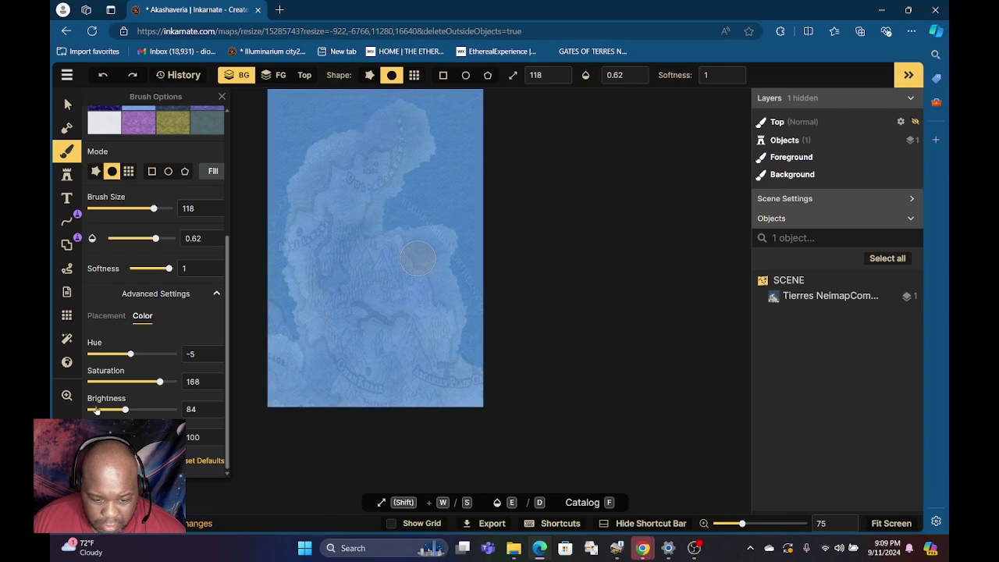
pyautogui.moveTo(106, 412); pyautogui.dragTo(110, 408)
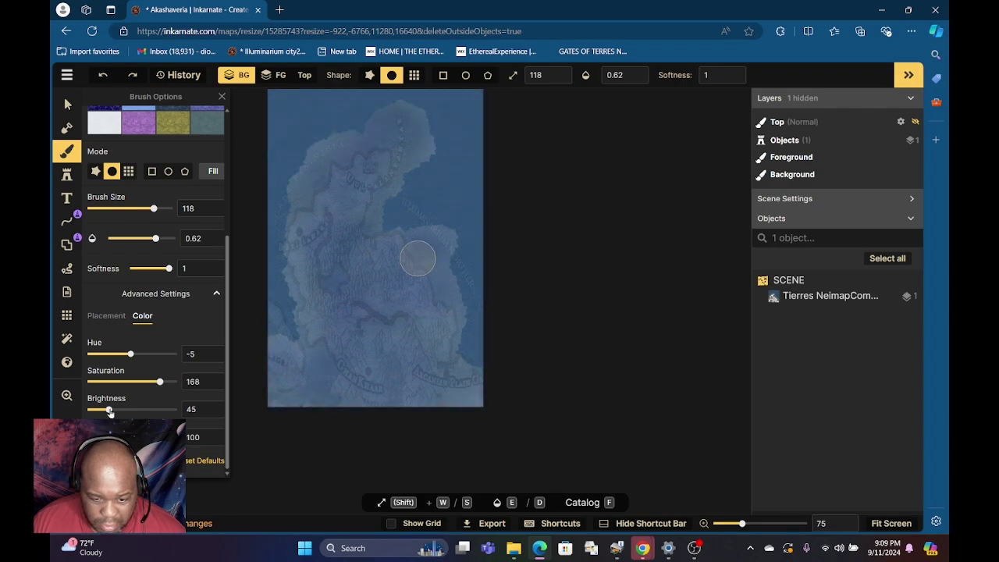
pyautogui.scroll(5, 178, 295)
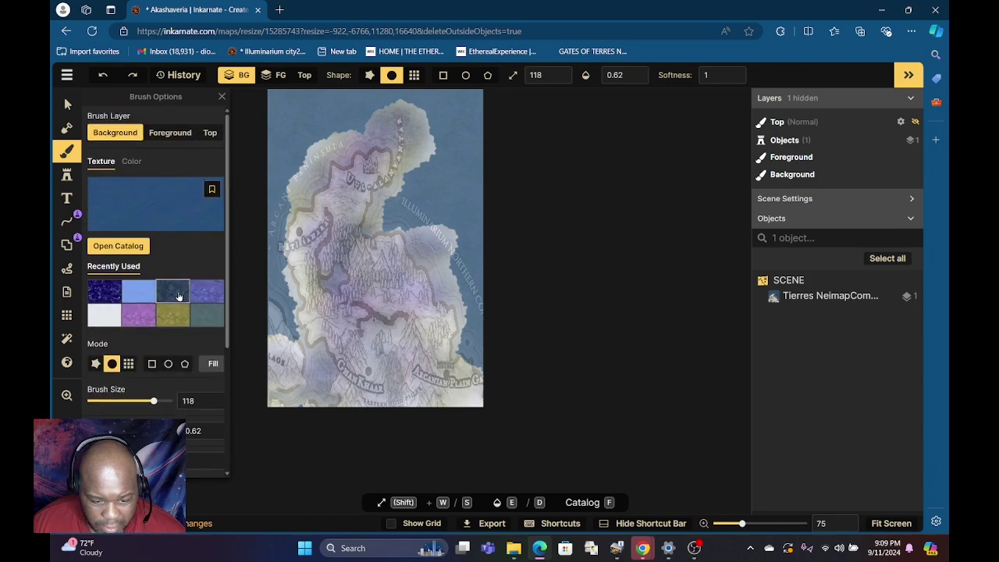
# Step: Try filling the ocean with the dark blue and light-blue textures, ending on dark blue
pyautogui.click(177, 293)
pyautogui.click(213, 363)
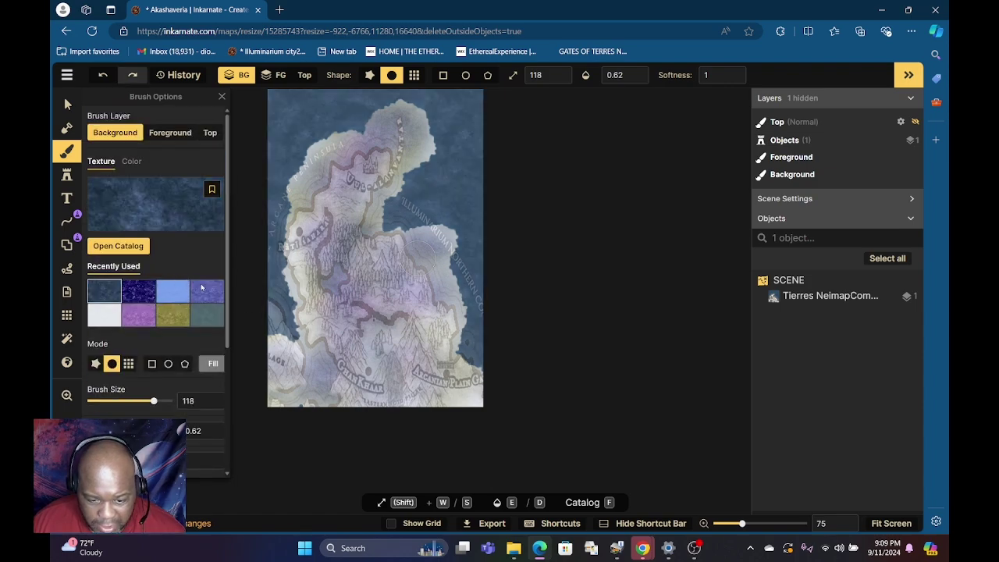
pyautogui.click(166, 293)
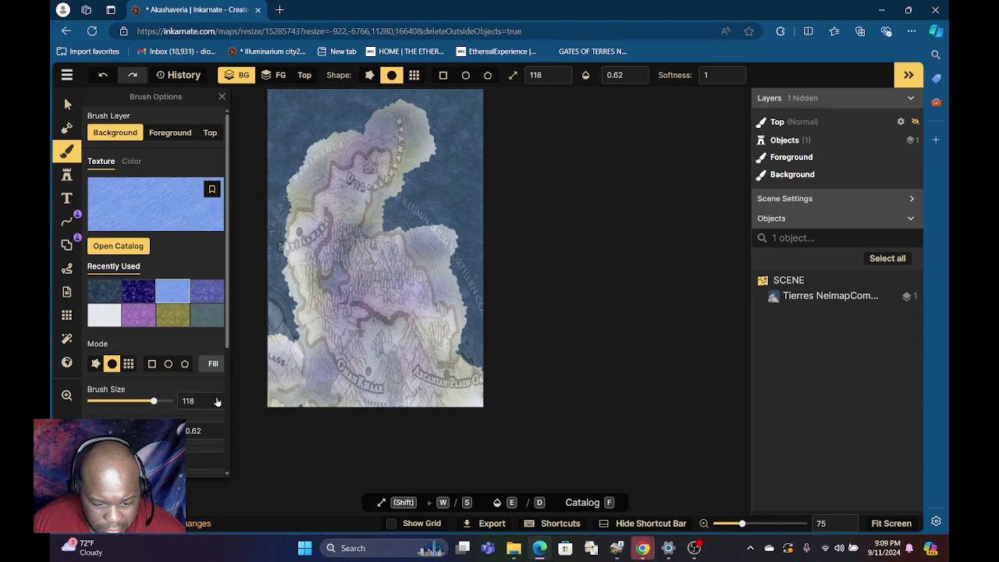
pyautogui.click(213, 363)
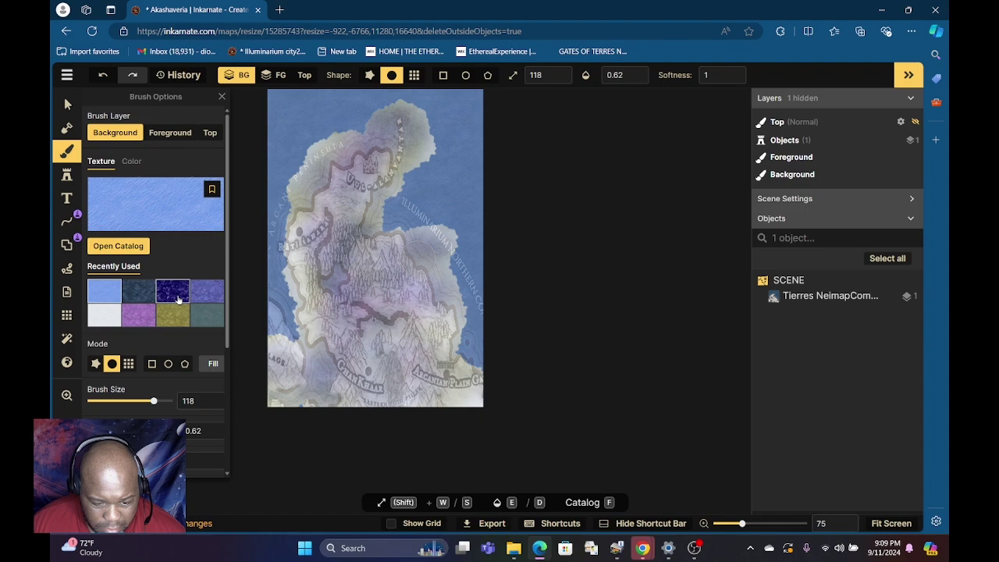
pyautogui.click(207, 357)
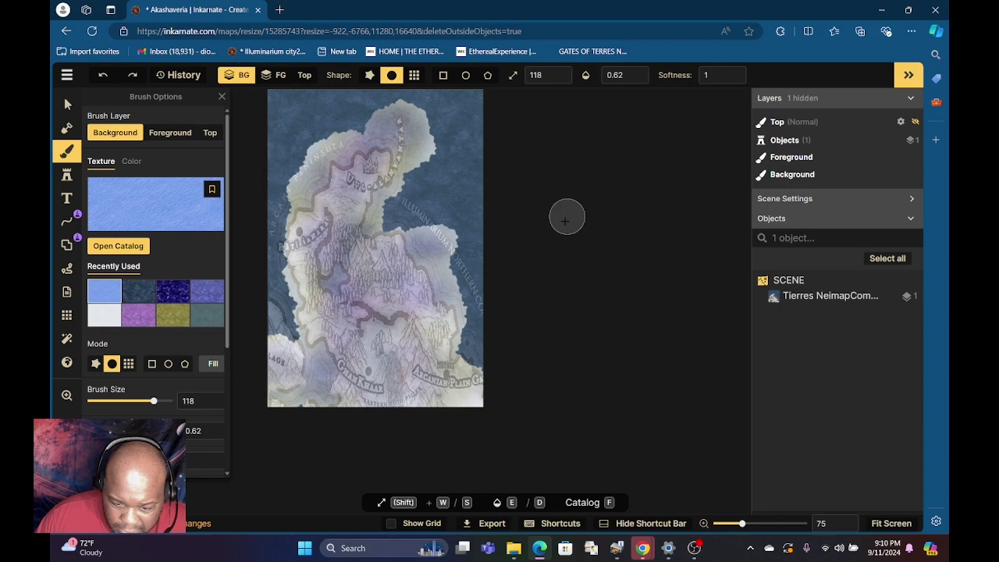
# Step: Select the dark indigo texture and lower the brush opacity to 0.18
pyautogui.click(206, 299)
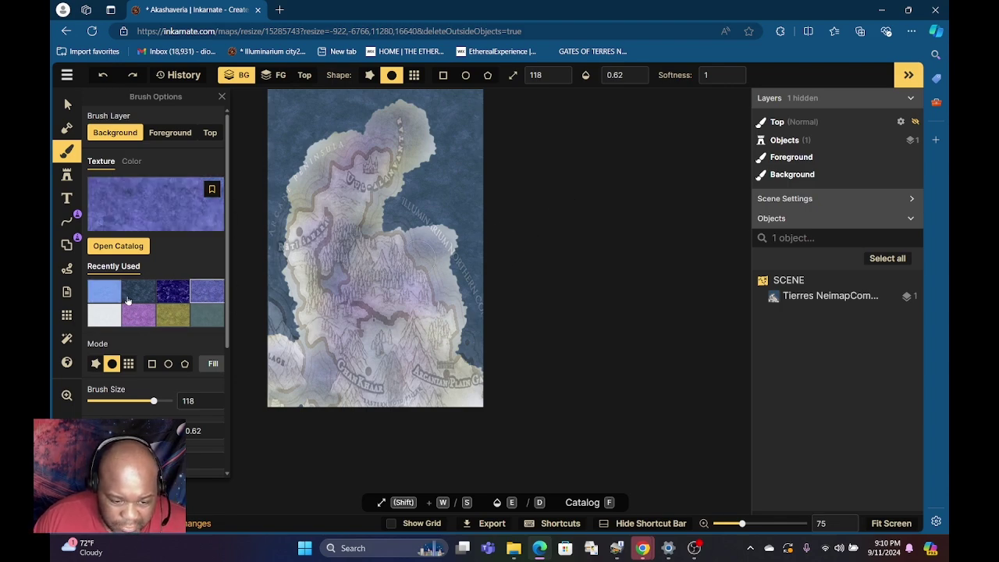
pyautogui.click(167, 296)
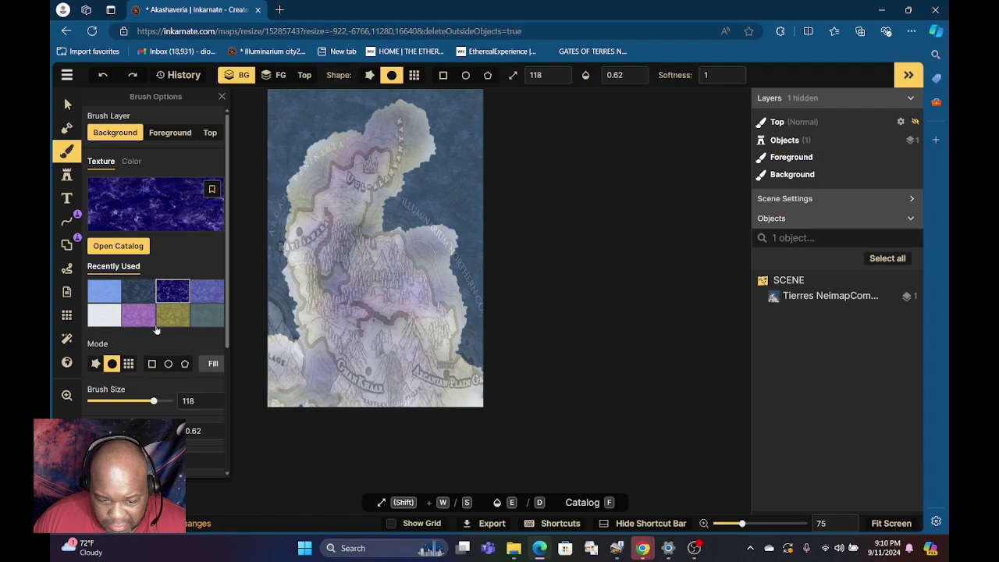
pyautogui.moveTo(141, 441); pyautogui.dragTo(104, 442)
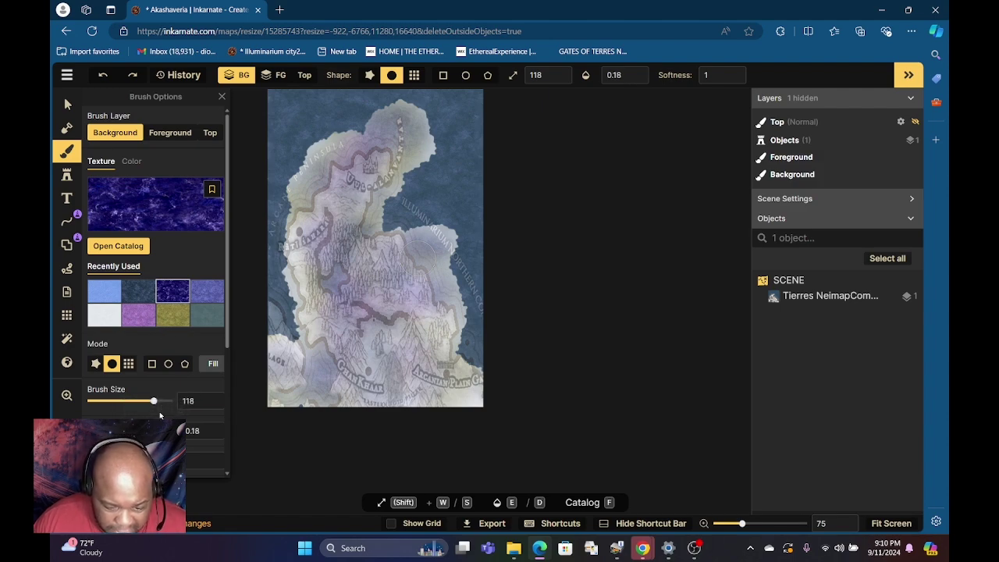
# Step: Wash the ocean with the light blue texture, raising brush opacity to full
pyautogui.click(212, 364)
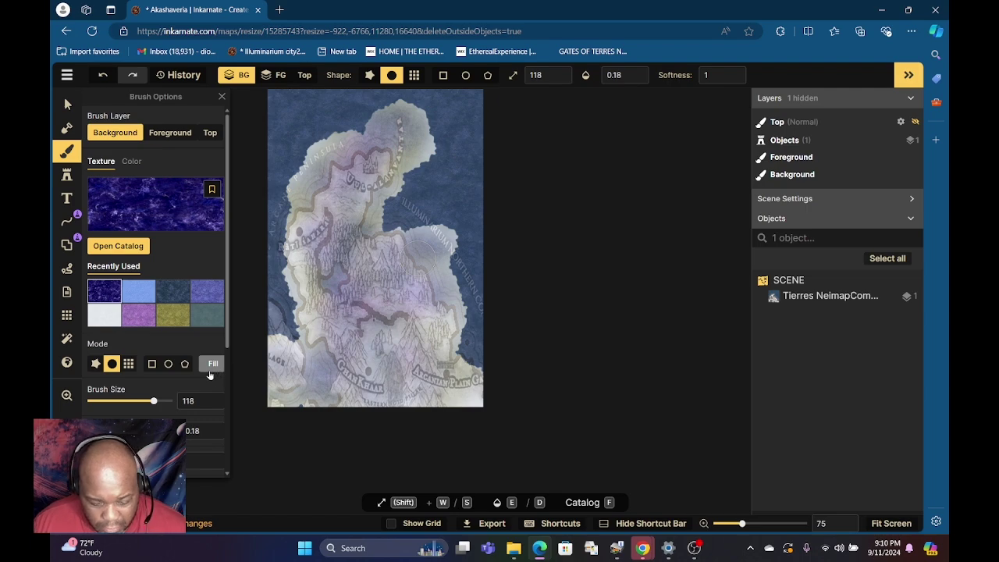
pyautogui.click(138, 290)
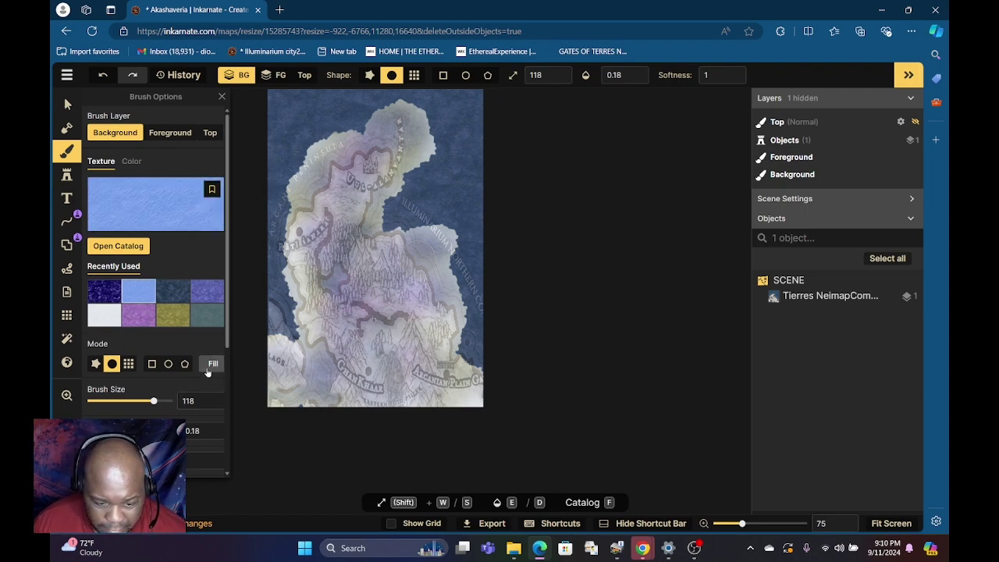
pyautogui.click(208, 368)
pyautogui.click(131, 442)
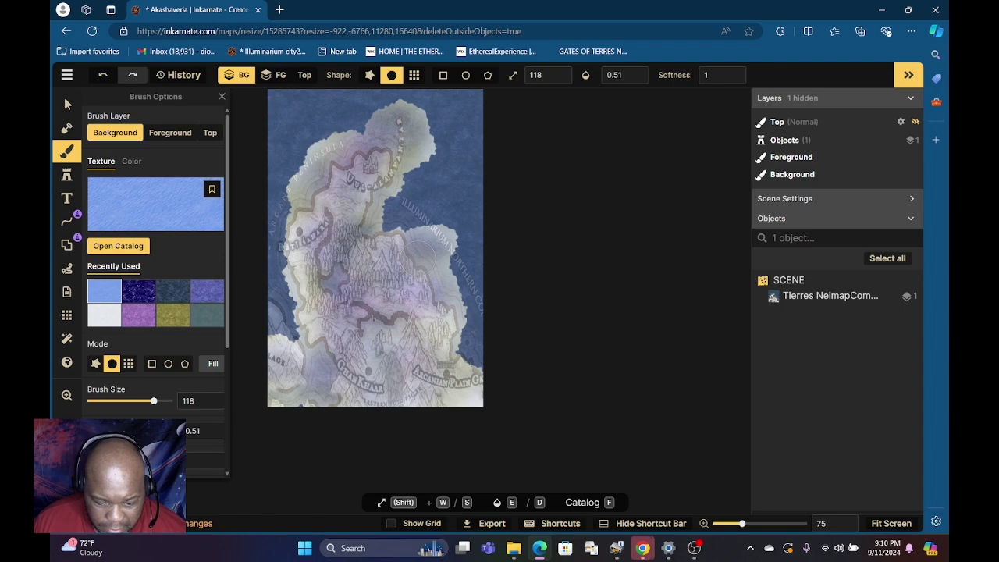
pyautogui.moveTo(131, 442); pyautogui.dragTo(175, 441)
pyautogui.click(213, 364)
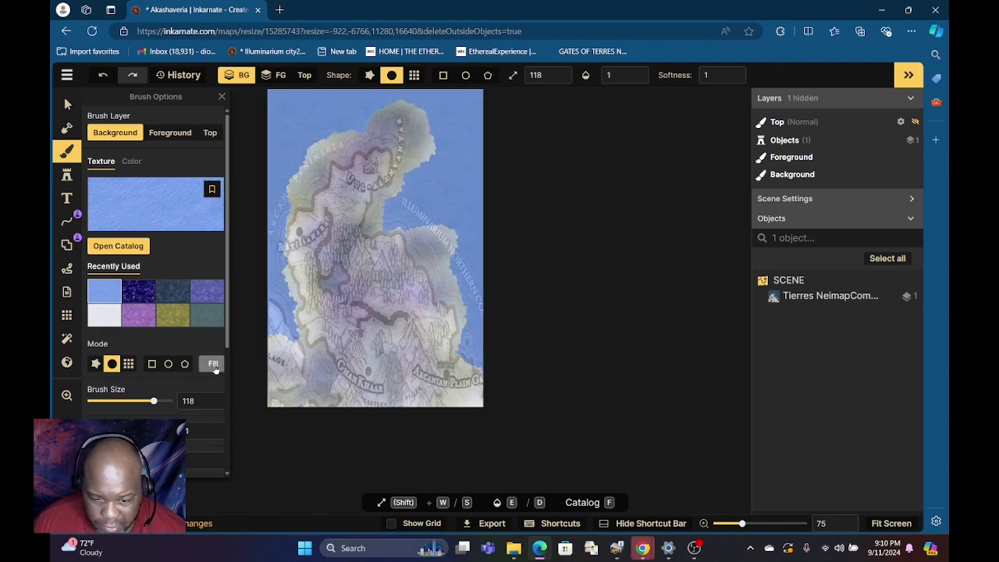
# Step: Drop brush opacity to 0.13 and layer several dark texture washes over the ocean
pyautogui.moveTo(175, 442); pyautogui.dragTo(99, 441)
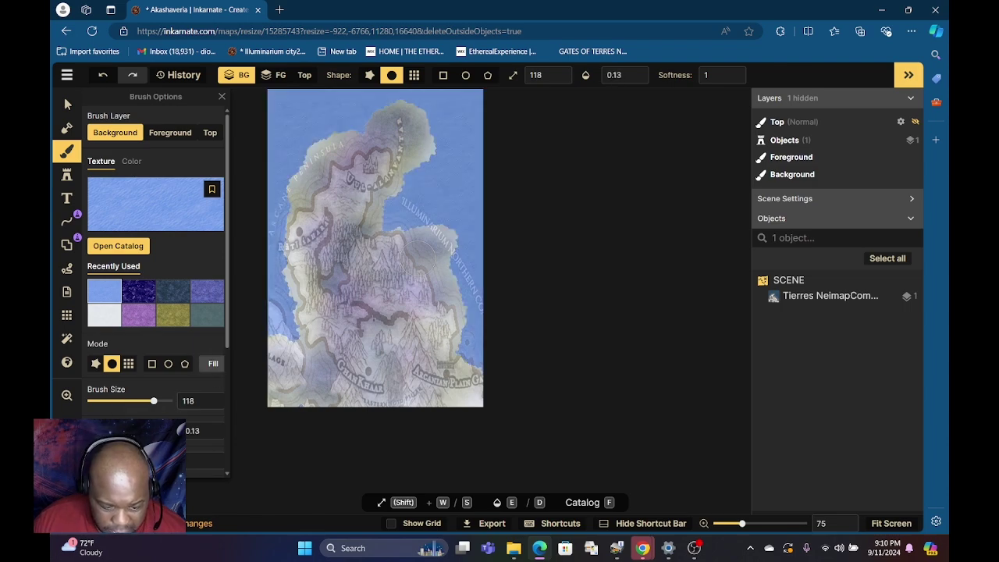
pyautogui.click(139, 290)
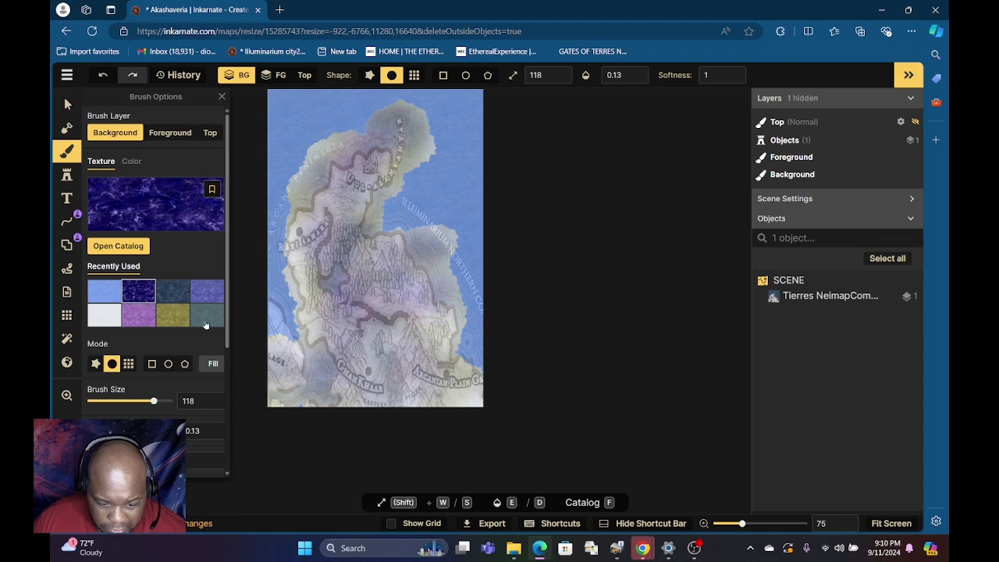
pyautogui.click(211, 365)
pyautogui.click(212, 364)
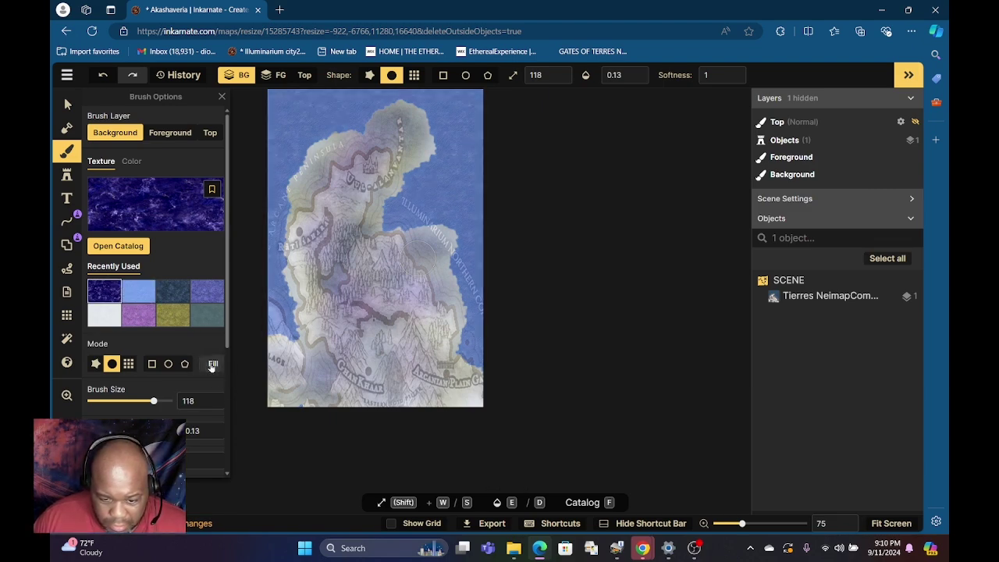
pyautogui.click(213, 365)
pyautogui.click(212, 365)
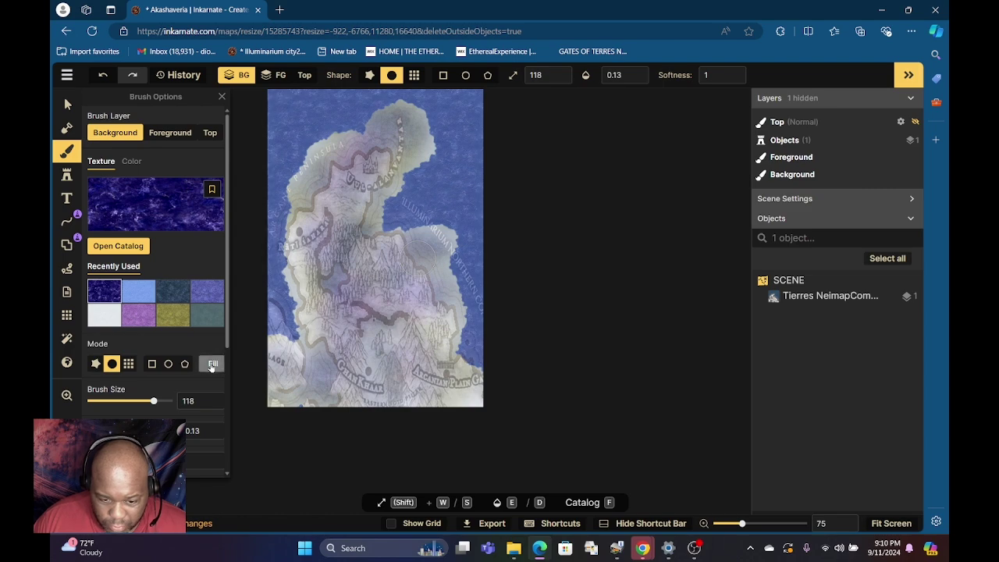
pyautogui.click(212, 366)
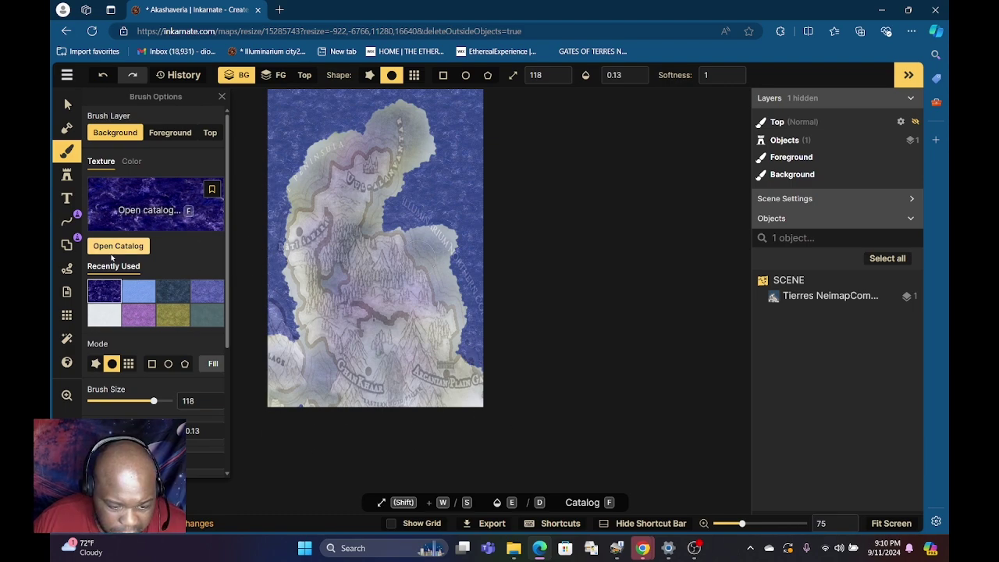
# Step: Switch to the Stamp tool, open the stamp catalog and view Fantasy Battlemaps
pyautogui.click(69, 181)
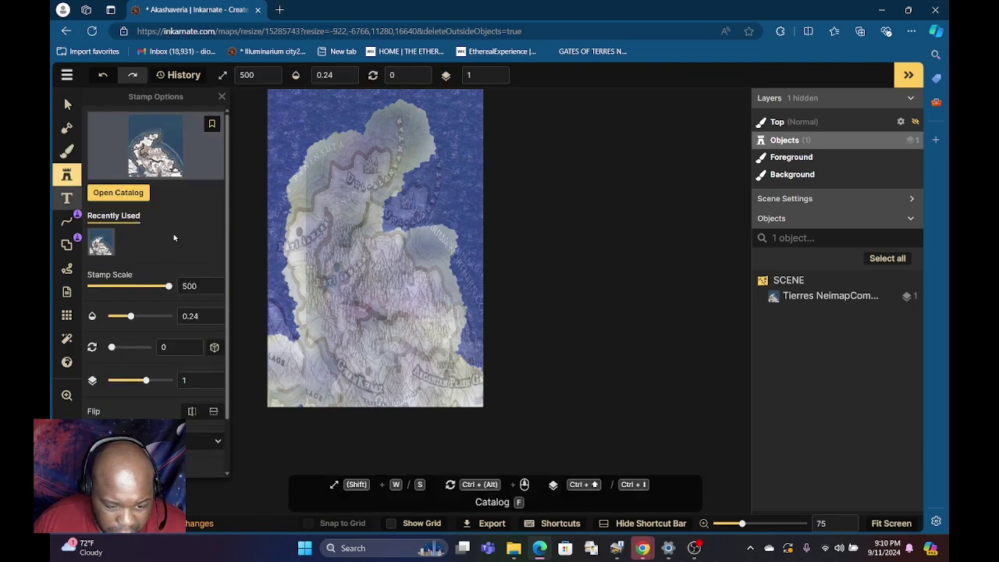
pyautogui.click(118, 193)
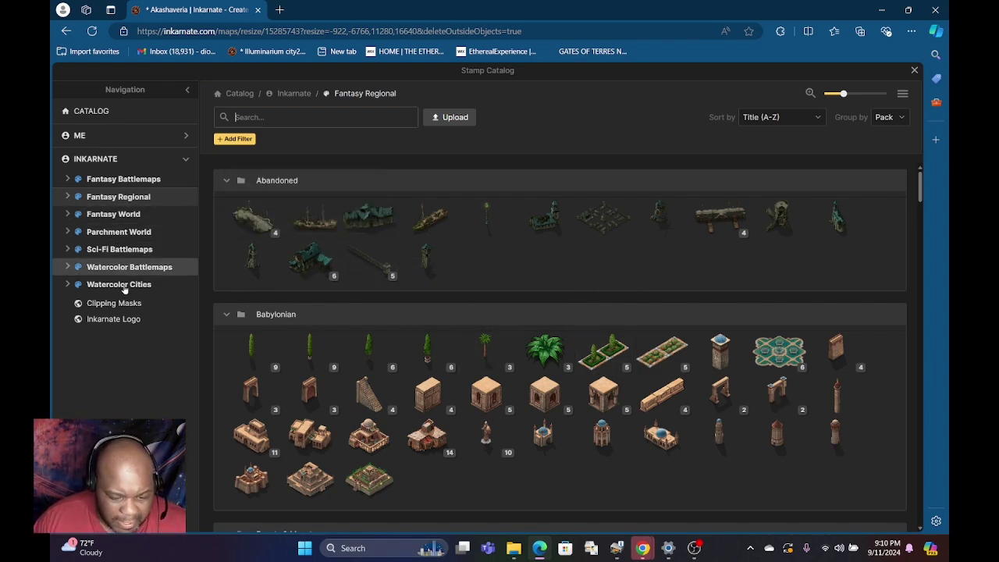
pyautogui.click(123, 203)
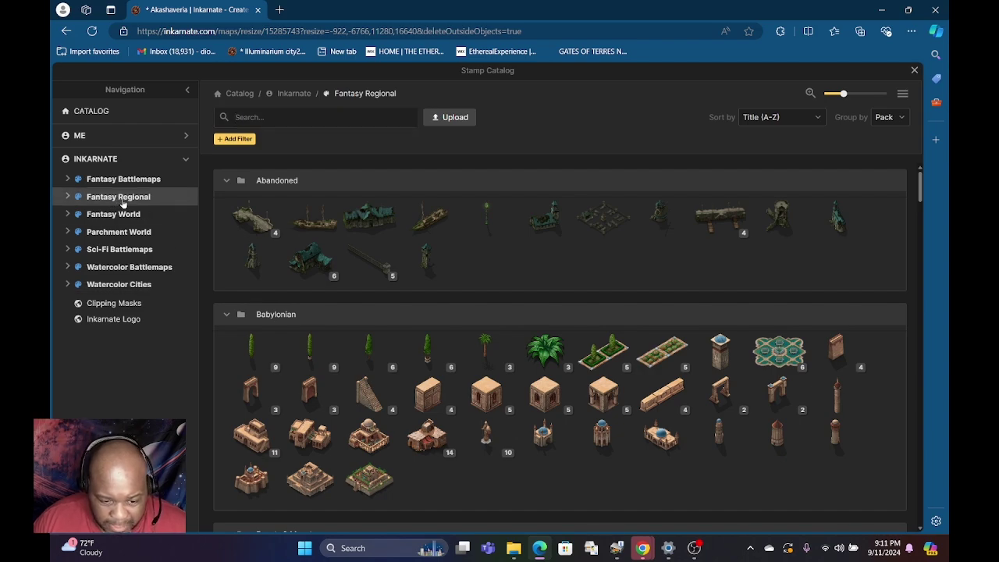
pyautogui.click(127, 182)
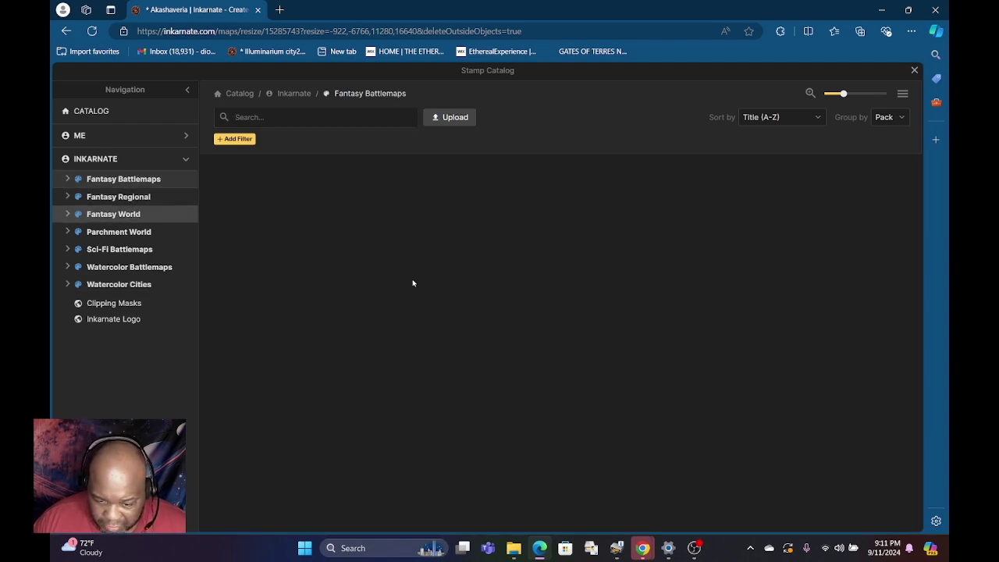
# Step: Scroll through the Fantasy Regional stamps, then switch to the Parchment World collection
pyautogui.click(143, 203)
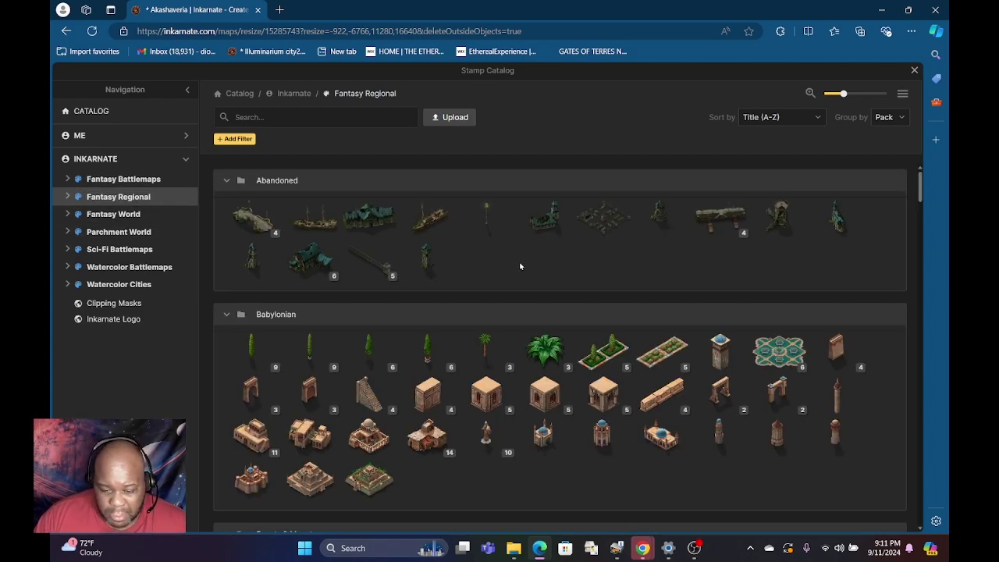
pyautogui.scroll(-3, 596, 284)
pyautogui.scroll(-9, 596, 287)
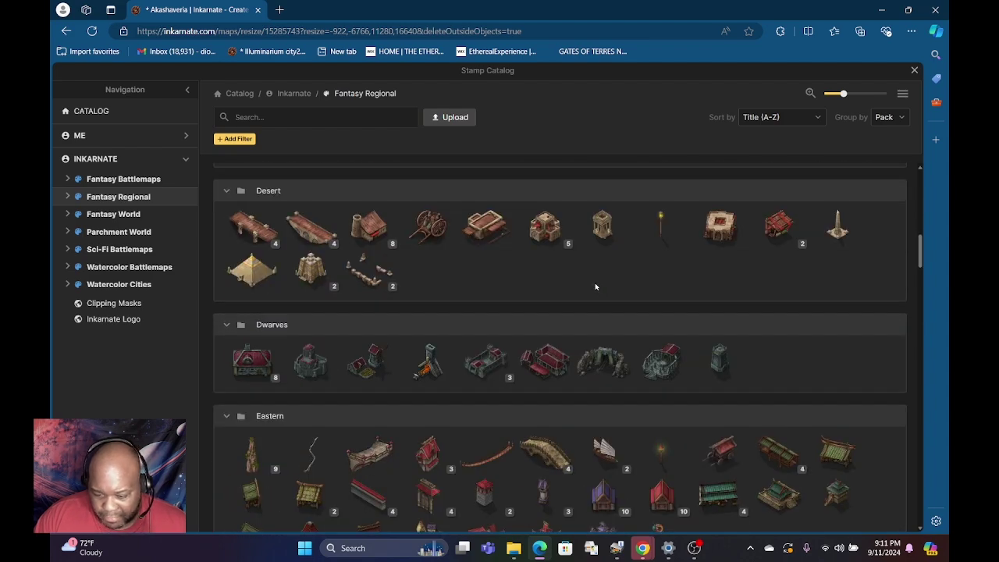
pyautogui.scroll(-2, 595, 286)
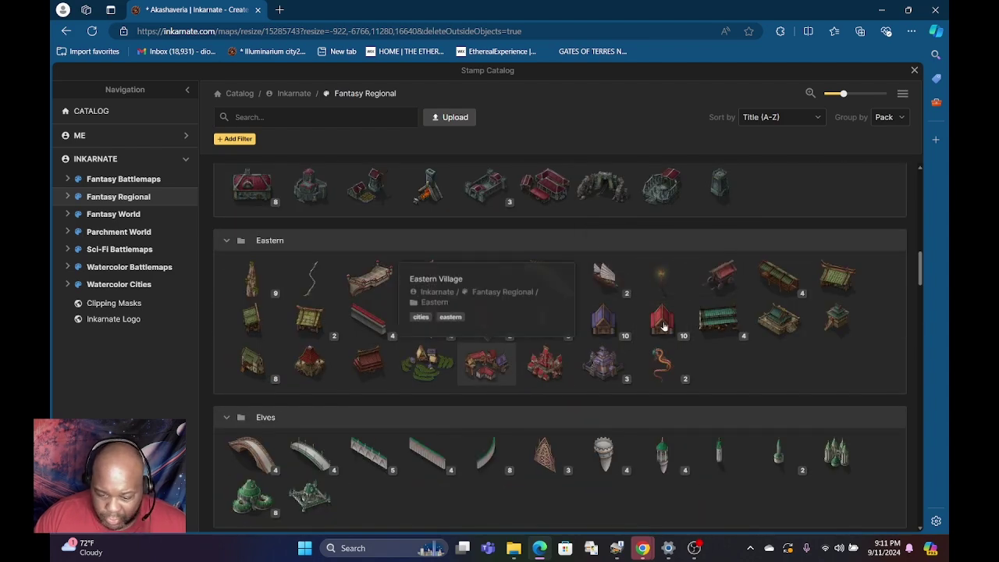
pyautogui.scroll(4, 711, 284)
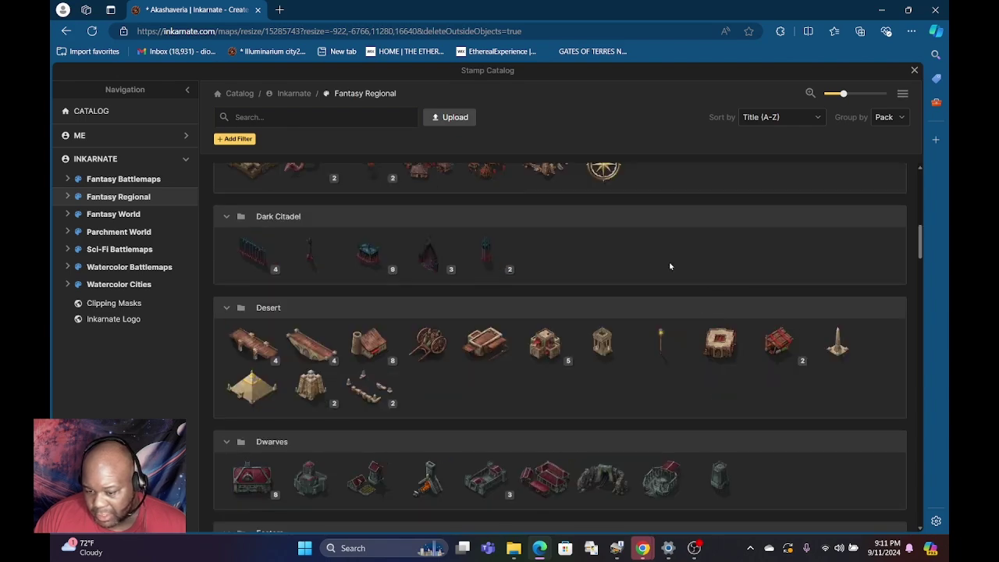
pyautogui.scroll(3, 670, 266)
pyautogui.scroll(2, 660, 284)
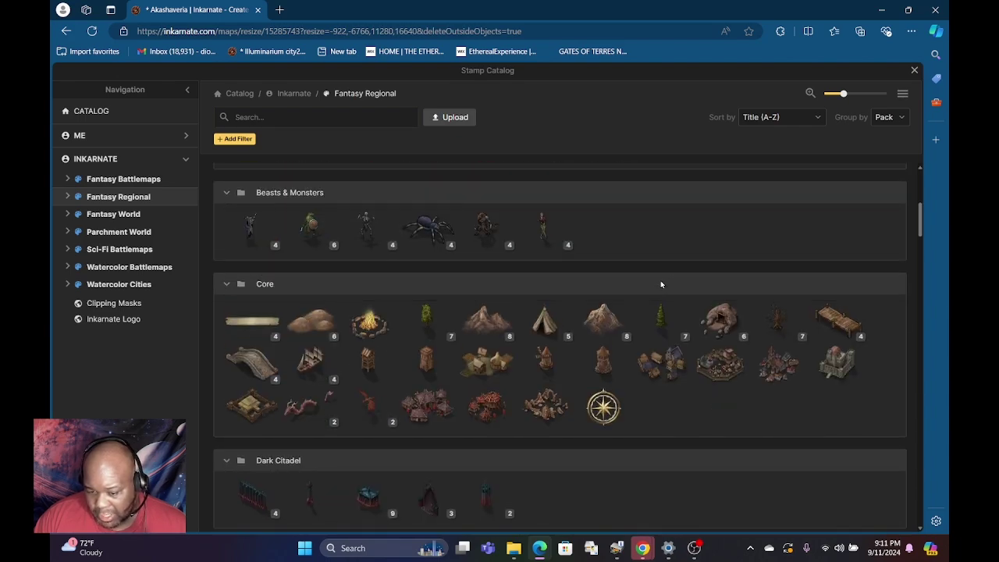
pyautogui.scroll(2, 648, 290)
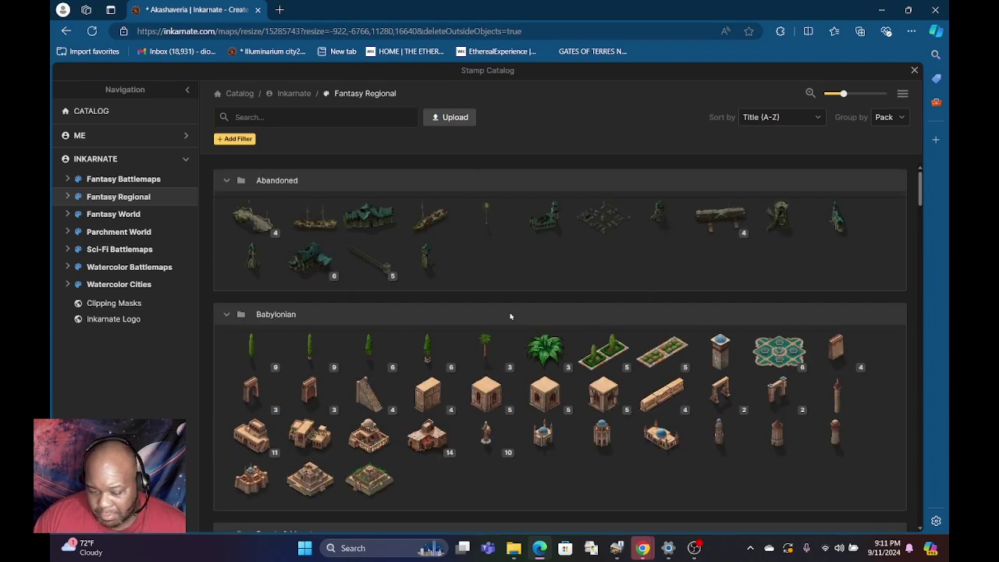
pyautogui.scroll(-1, 549, 309)
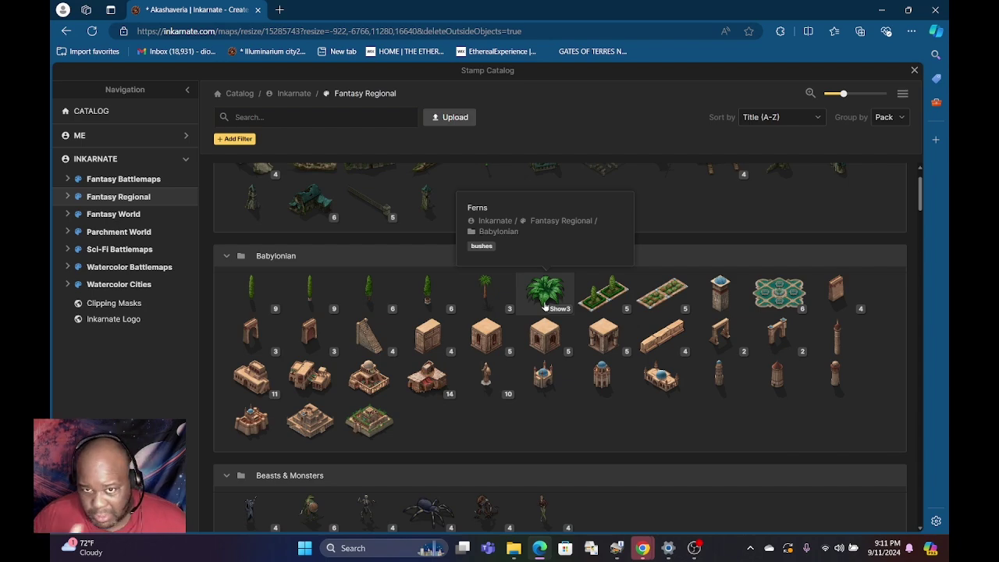
pyautogui.click(118, 232)
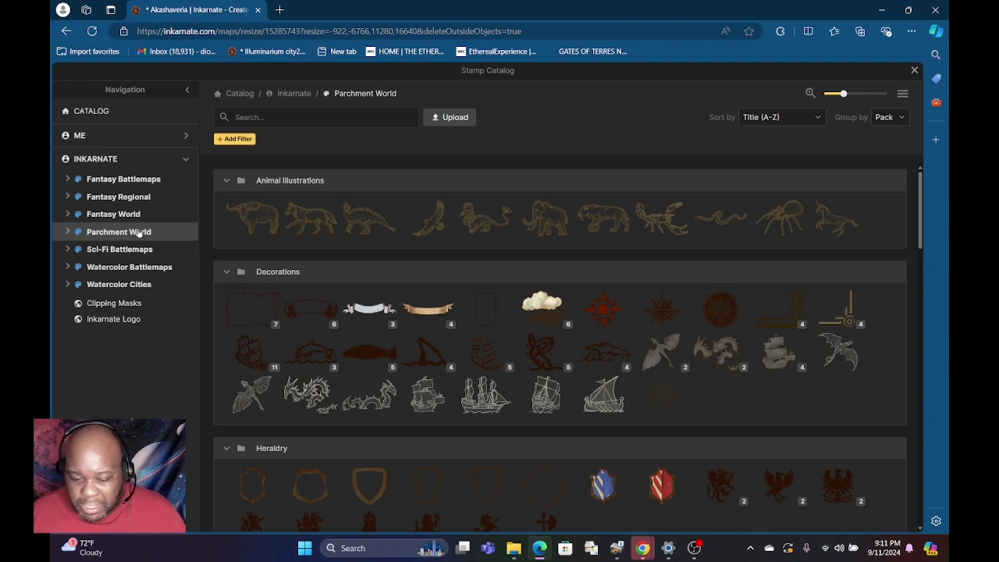
# Step: Scroll through the Fantasy Battlemaps stamp sections
pyautogui.scroll(-3, 422, 328)
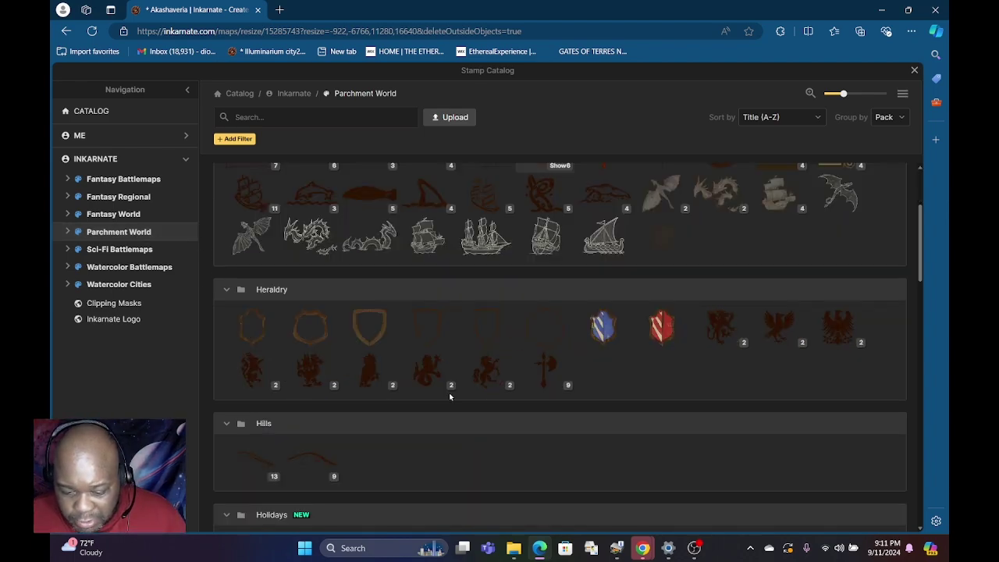
pyautogui.scroll(-2, 395, 394)
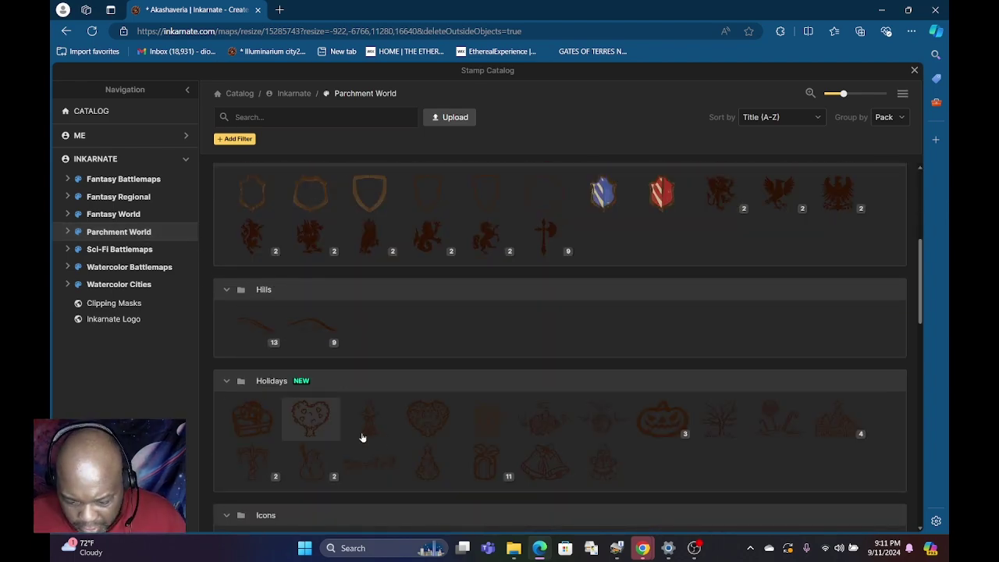
pyautogui.scroll(-3, 367, 413)
pyautogui.click(121, 181)
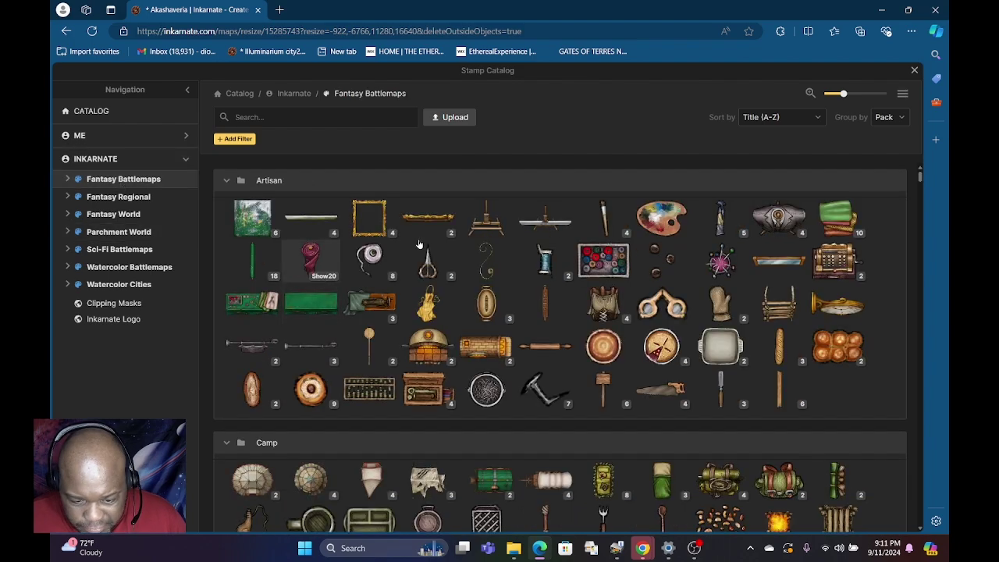
pyautogui.scroll(-1, 416, 254)
pyautogui.scroll(1, 416, 253)
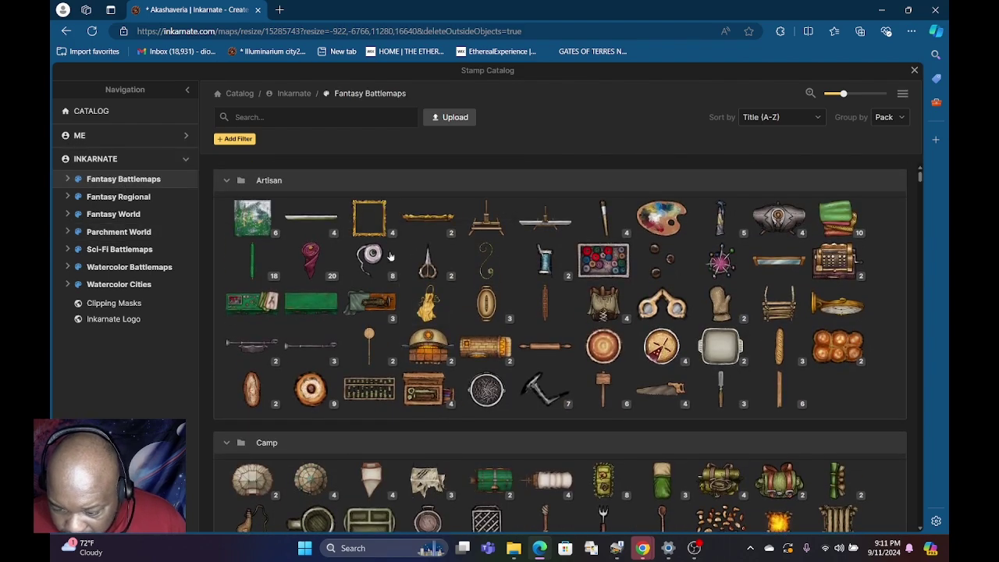
pyautogui.scroll(-4, 367, 250)
pyautogui.scroll(-3, 283, 291)
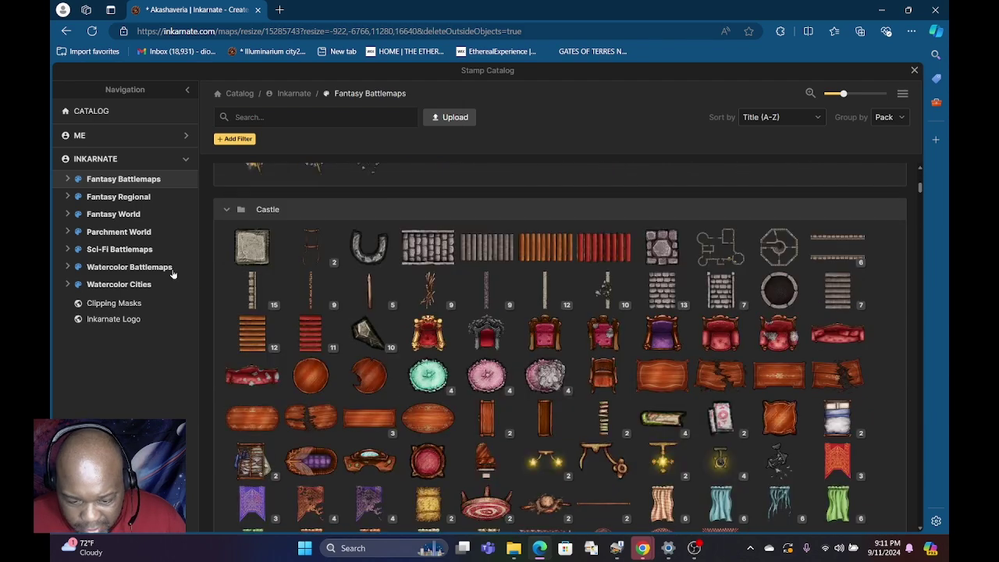
pyautogui.scroll(-2, 218, 313)
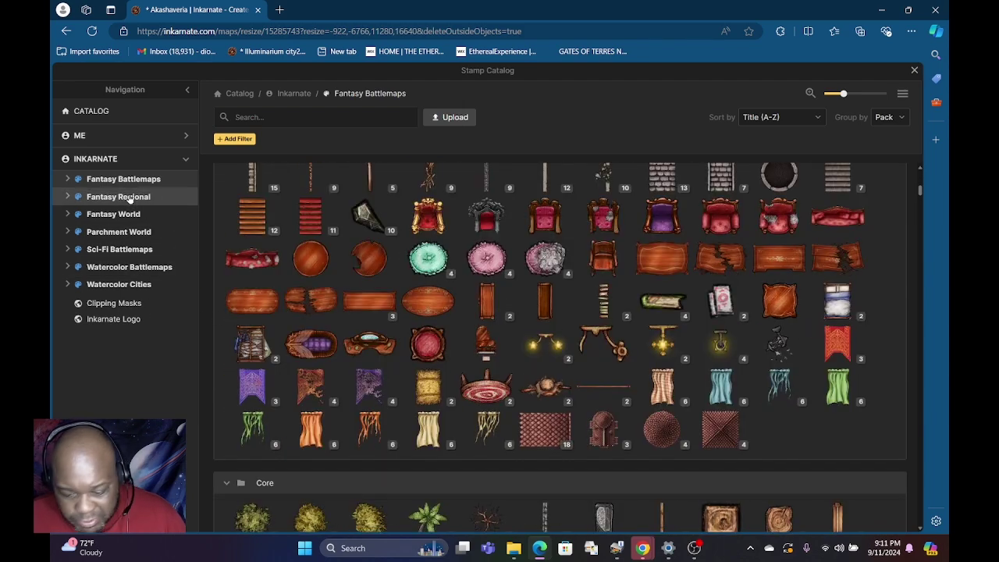
# Step: Go via Fantasy Regional to the Fantasy World stamps and scroll through them
pyautogui.click(130, 199)
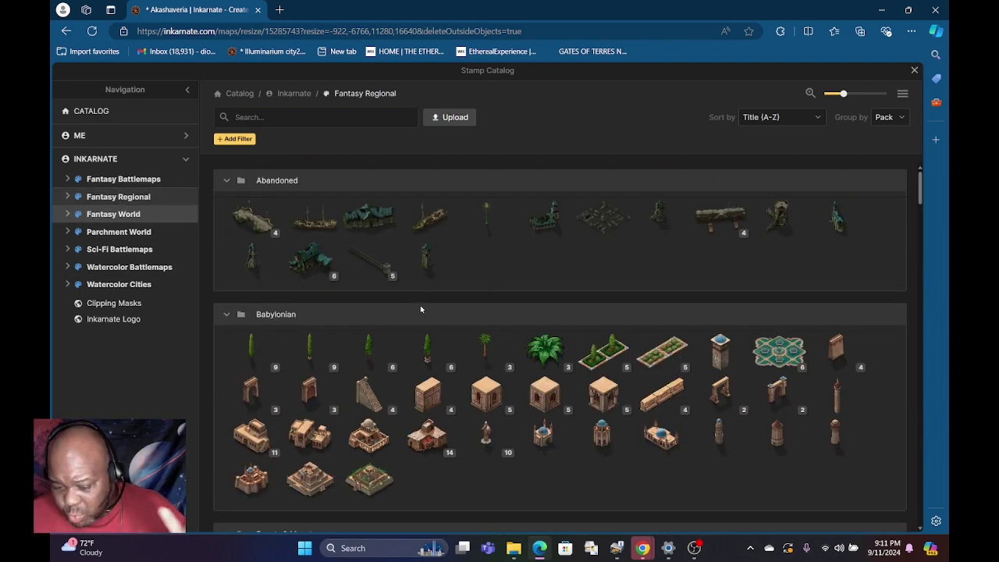
pyautogui.scroll(-2, 467, 243)
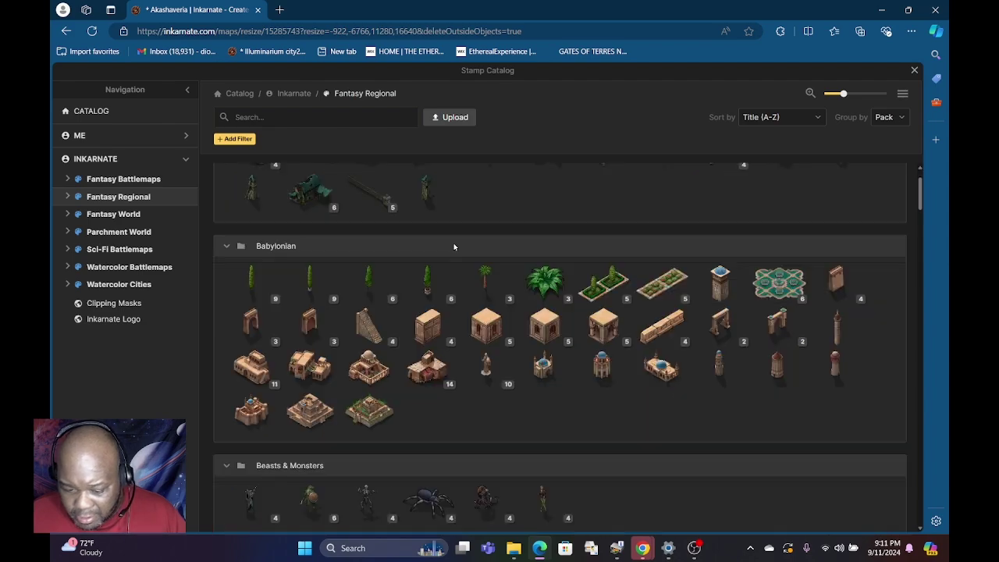
pyautogui.click(113, 214)
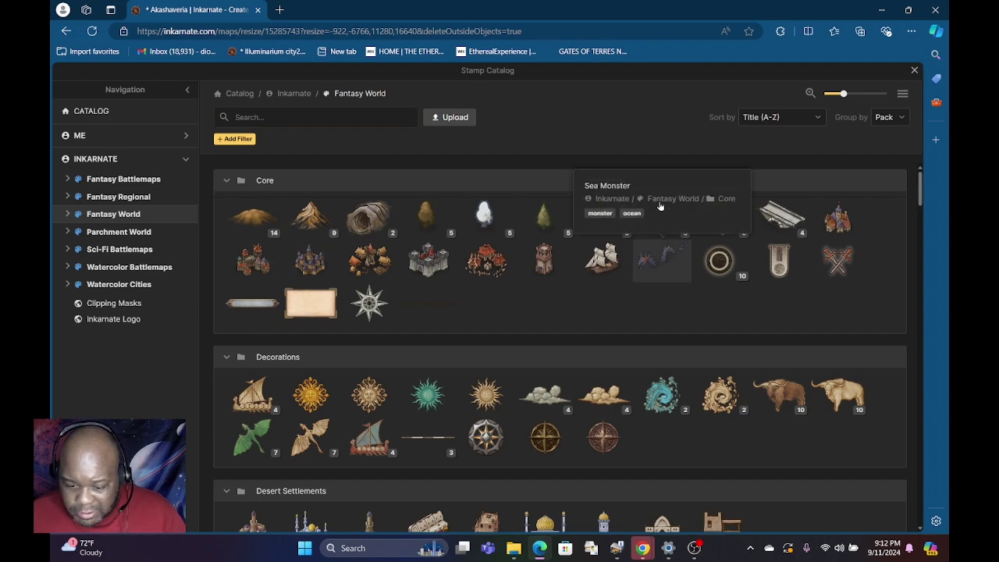
pyautogui.scroll(-2, 539, 301)
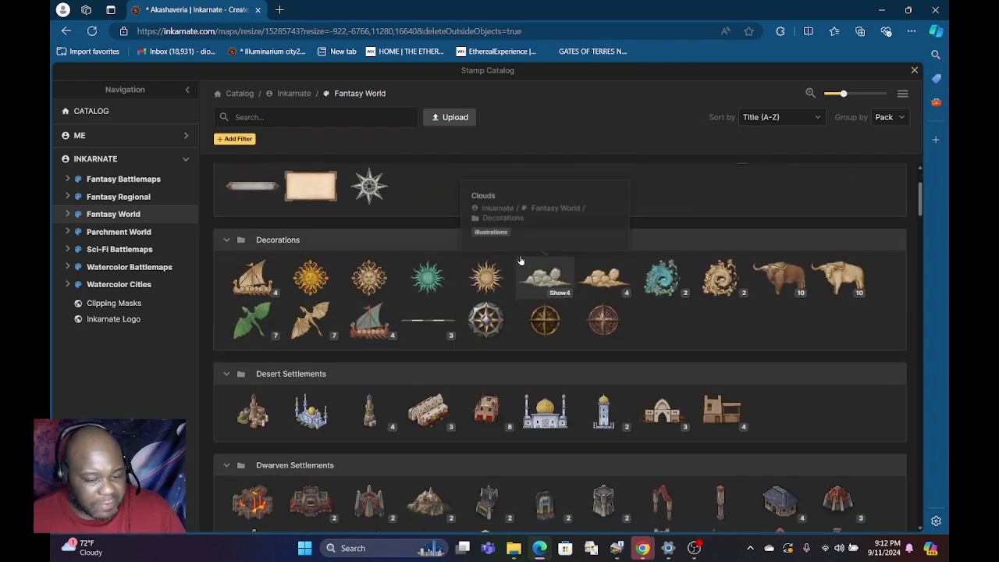
pyautogui.scroll(-2, 562, 269)
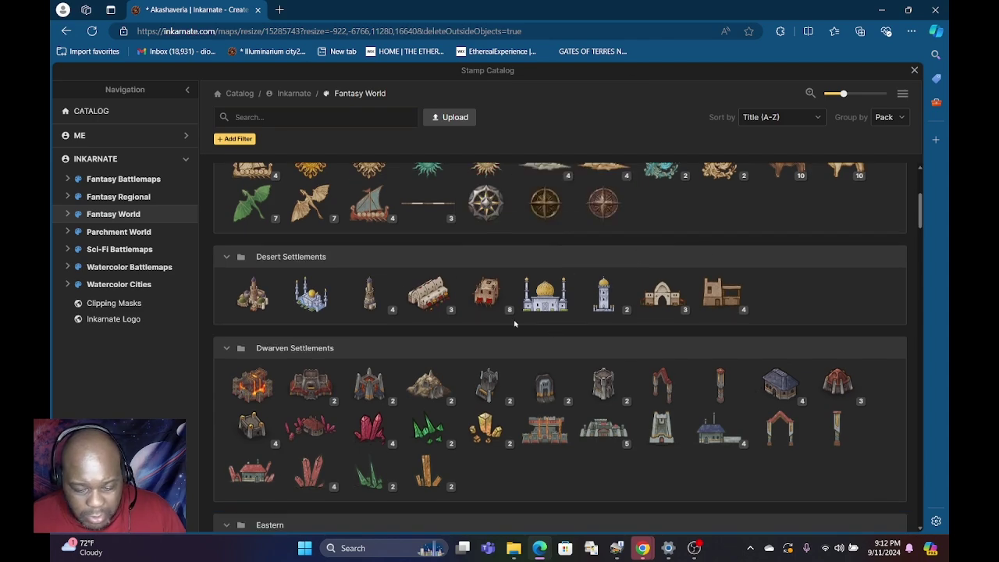
pyautogui.scroll(4, 514, 323)
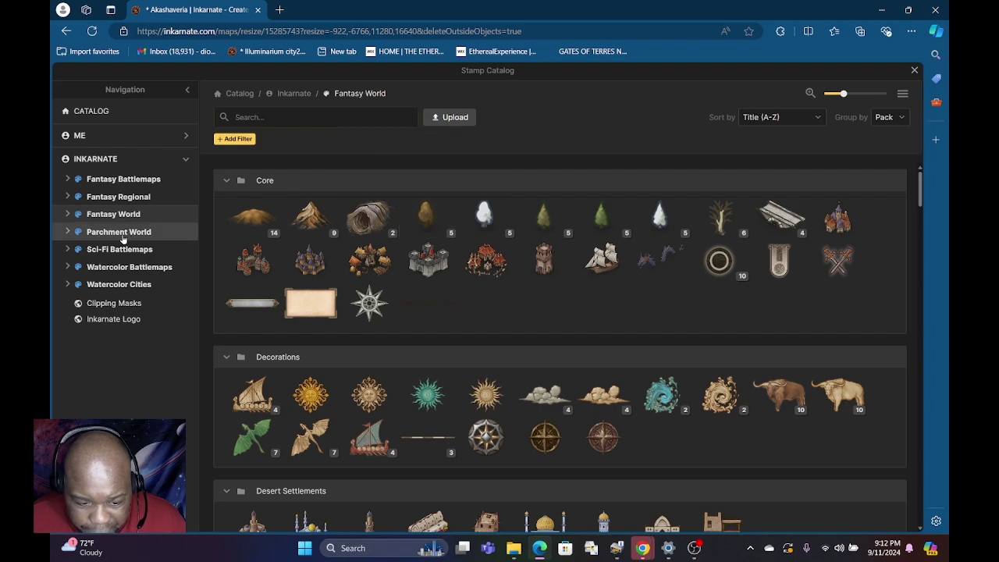
# Step: Return to Fantasy Regional and scroll further down its stamp list
pyautogui.click(119, 197)
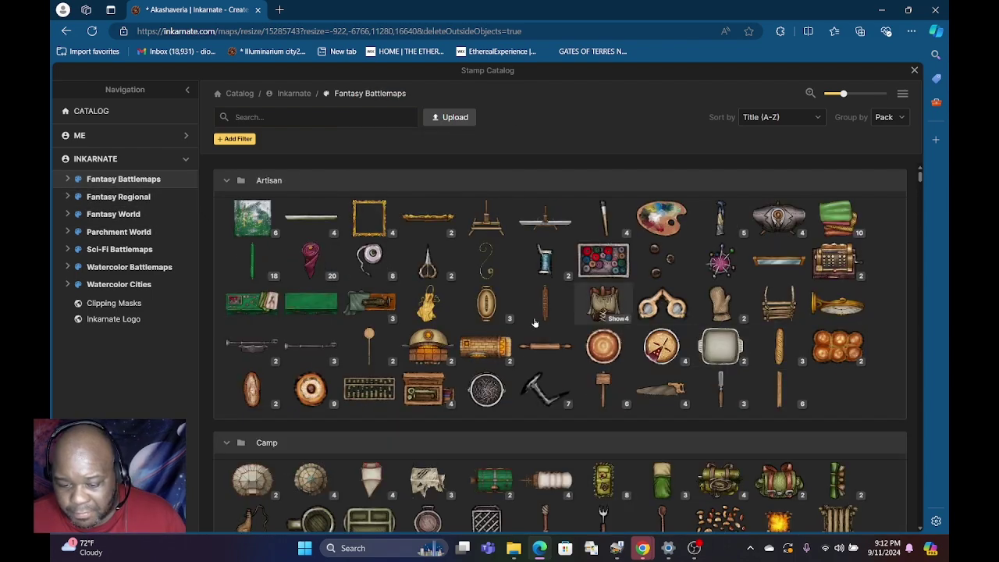
pyautogui.scroll(-3, 534, 322)
pyautogui.scroll(-10, 530, 322)
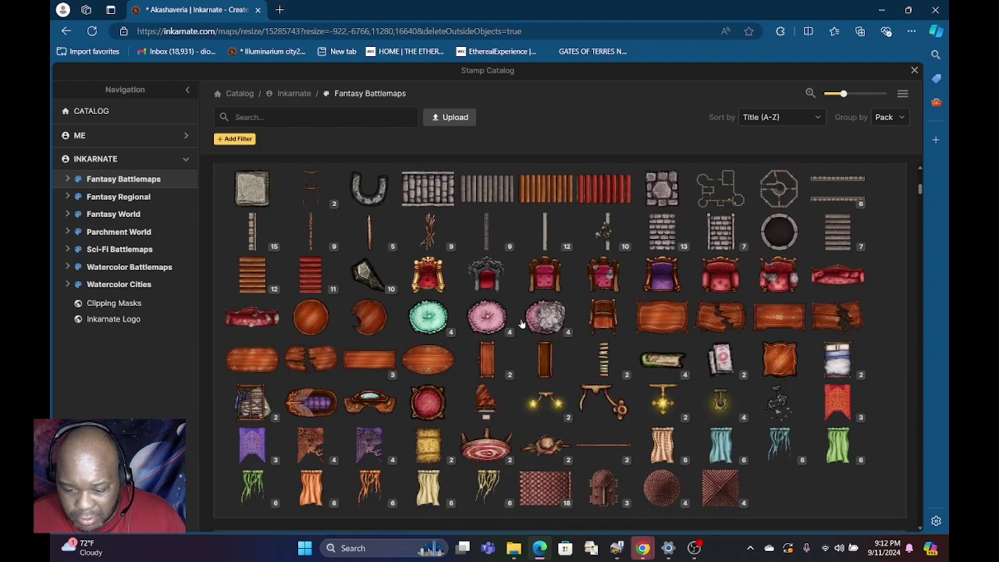
pyautogui.moveTo(522, 329)
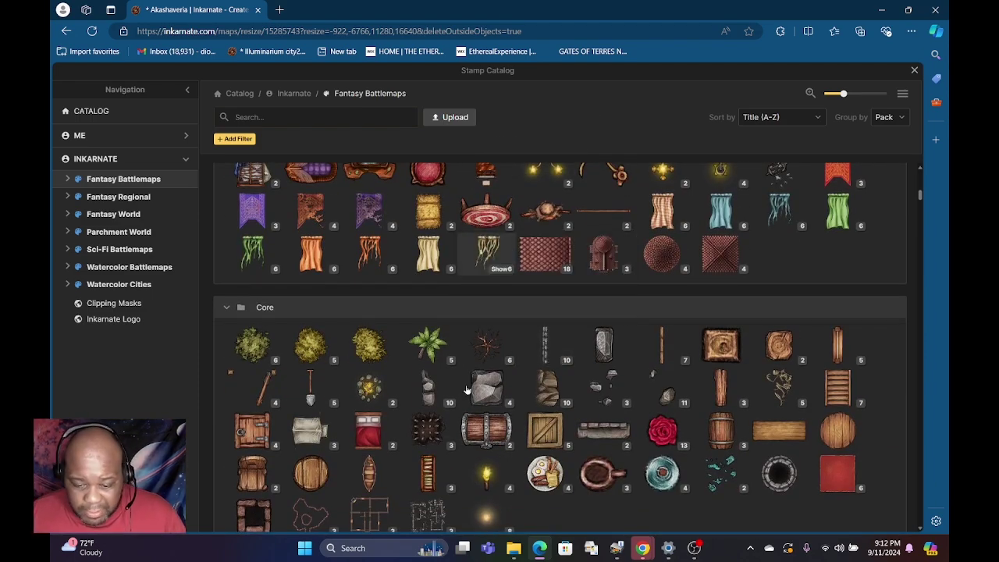
pyautogui.scroll(-3, 594, 365)
pyautogui.scroll(-7, 595, 365)
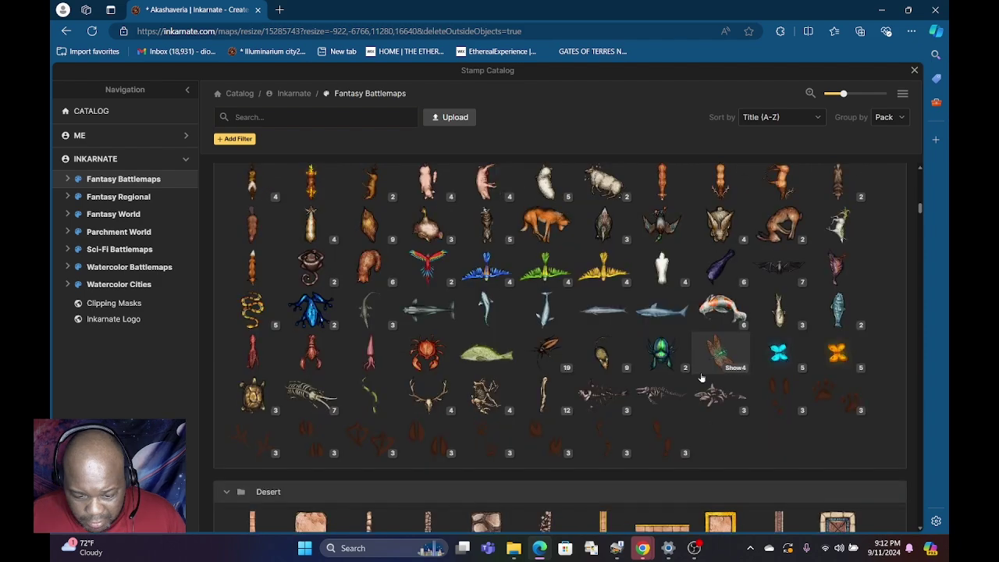
pyautogui.scroll(-4, 552, 347)
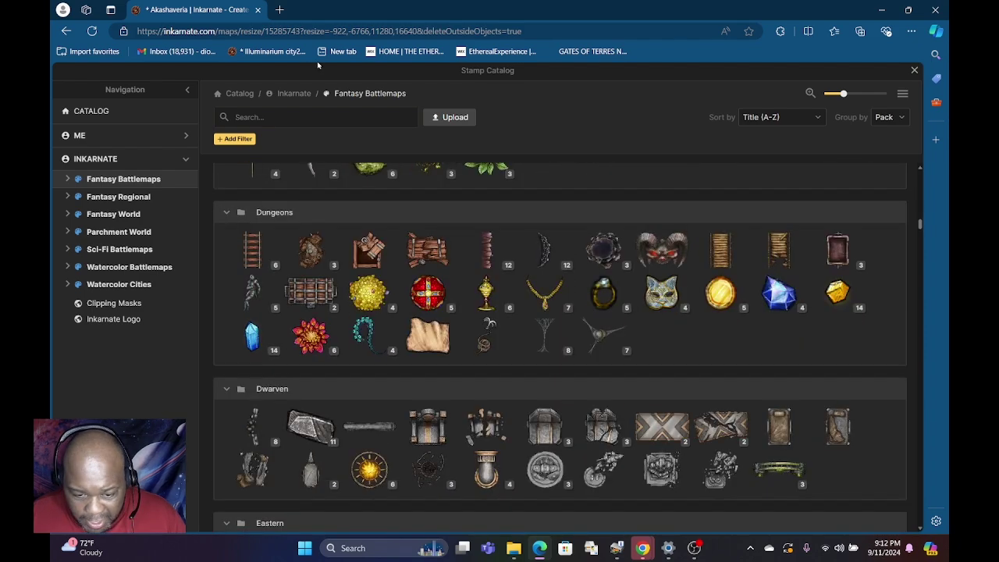
# Step: Search the catalog for 'Mountain' and filter the results to Fantasy World
pyautogui.click(271, 115)
pyautogui.write('Moutnt')
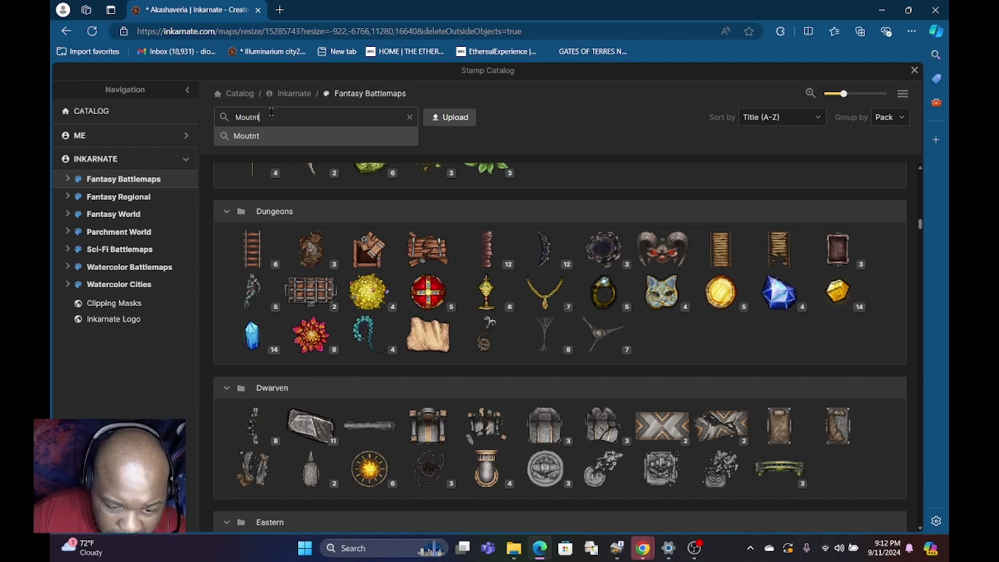
pyautogui.press('BackSpace')
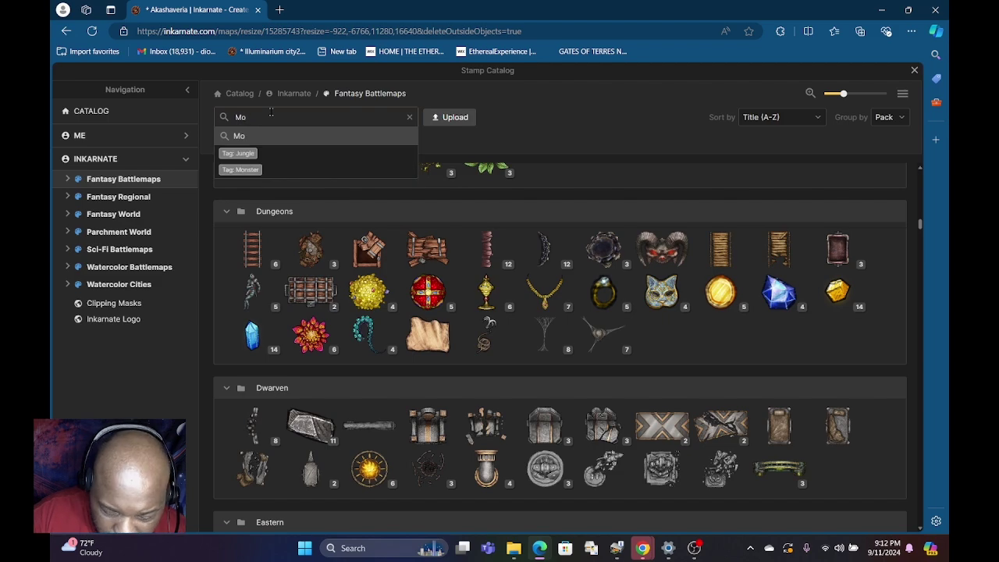
pyautogui.write('untai')
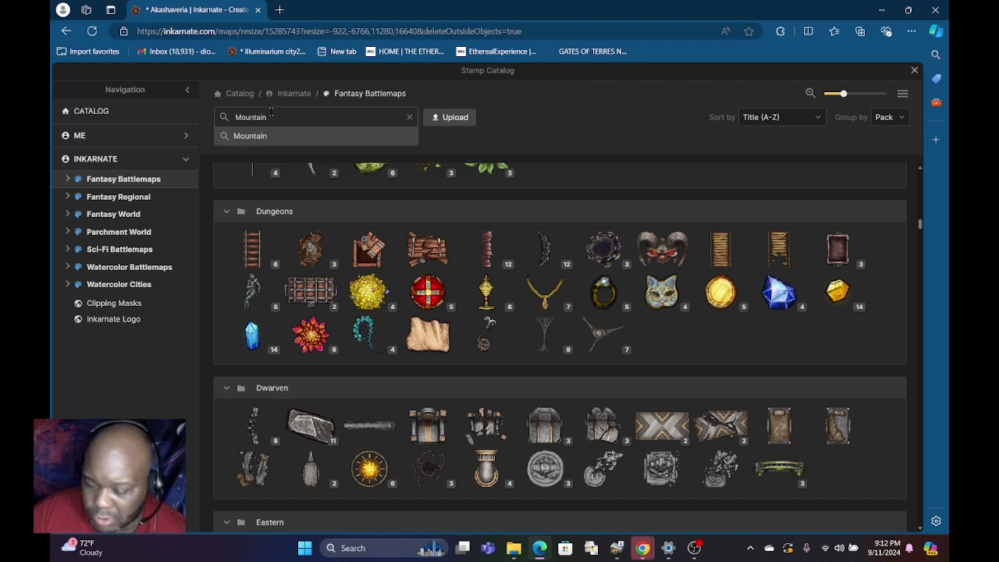
pyautogui.write('n')
pyautogui.press('Return')
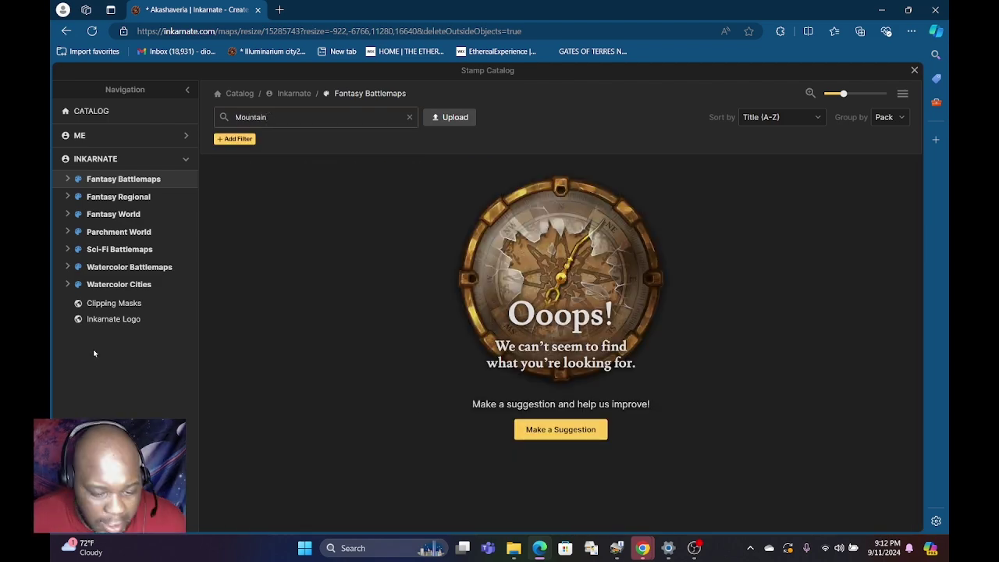
pyautogui.click(101, 214)
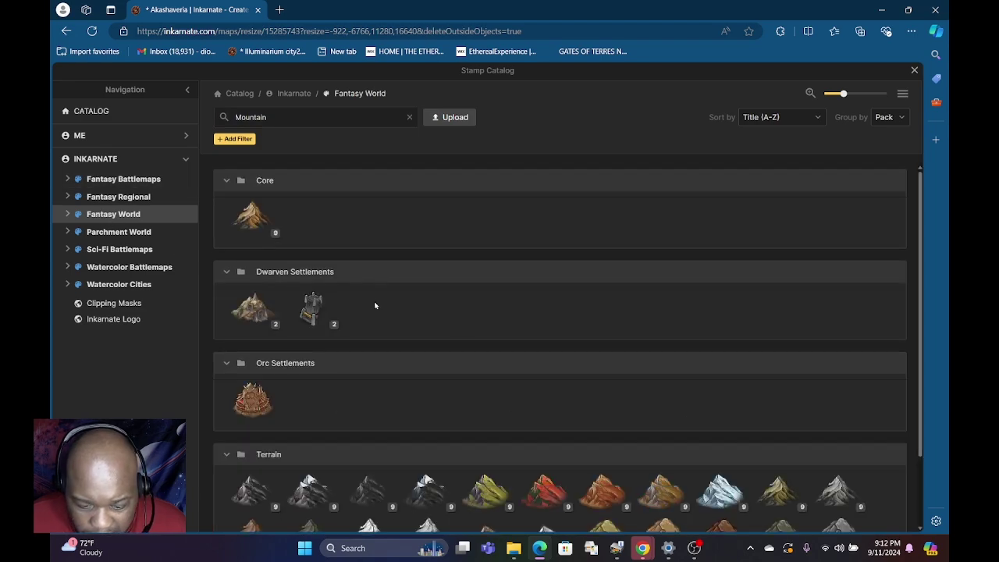
pyautogui.scroll(-1, 579, 318)
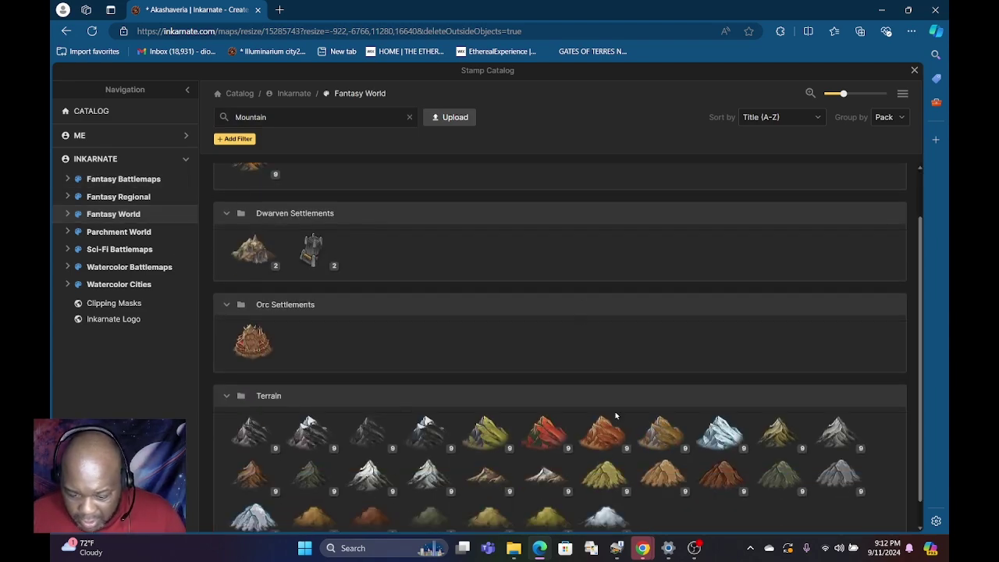
pyautogui.scroll(-1, 613, 457)
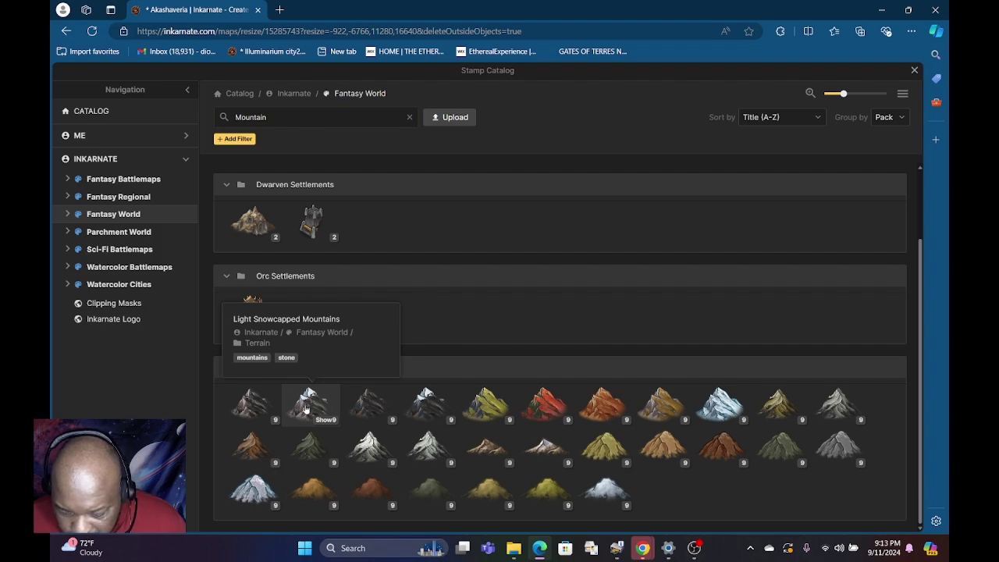
pyautogui.click(309, 400)
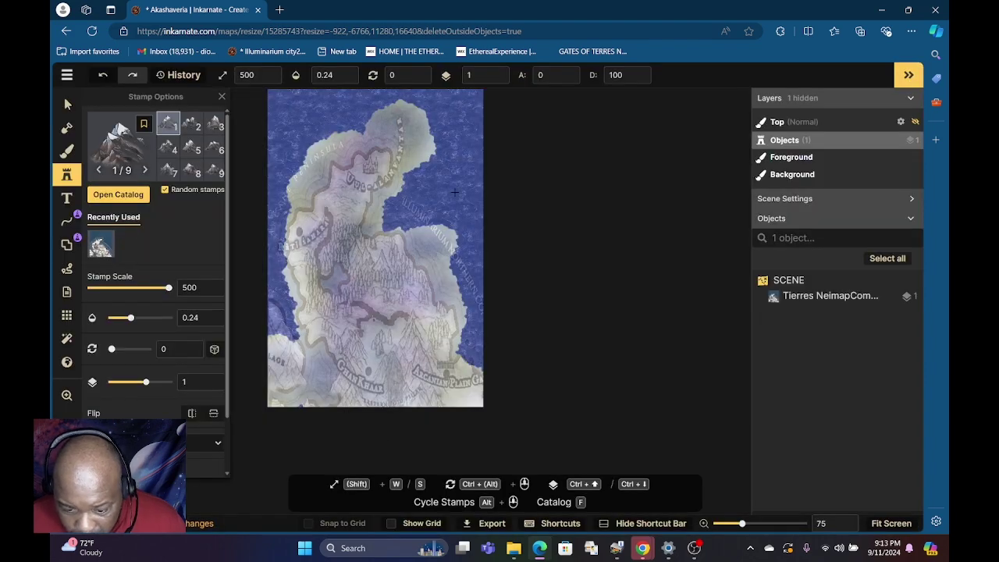
pyautogui.click(464, 164)
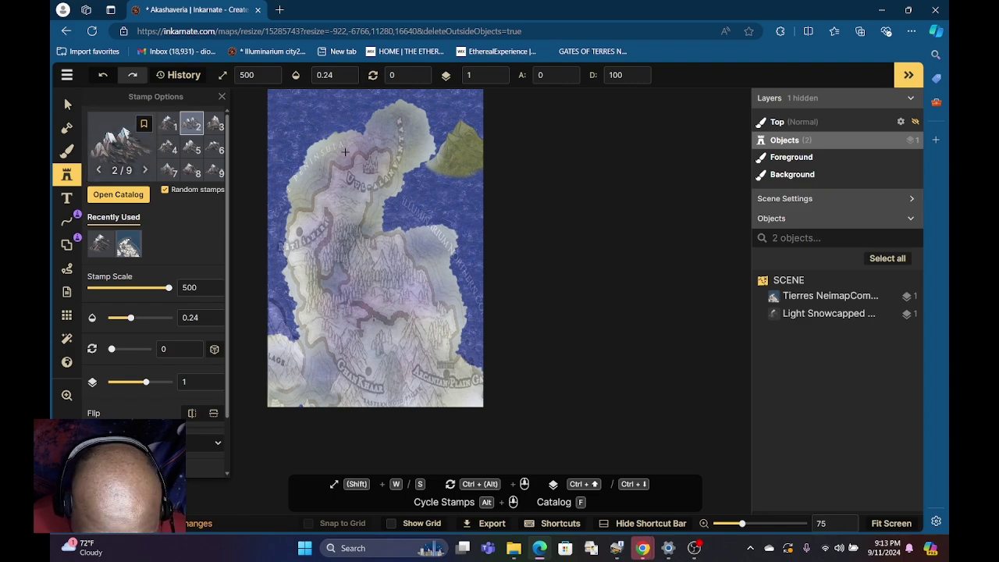
pyautogui.click(310, 138)
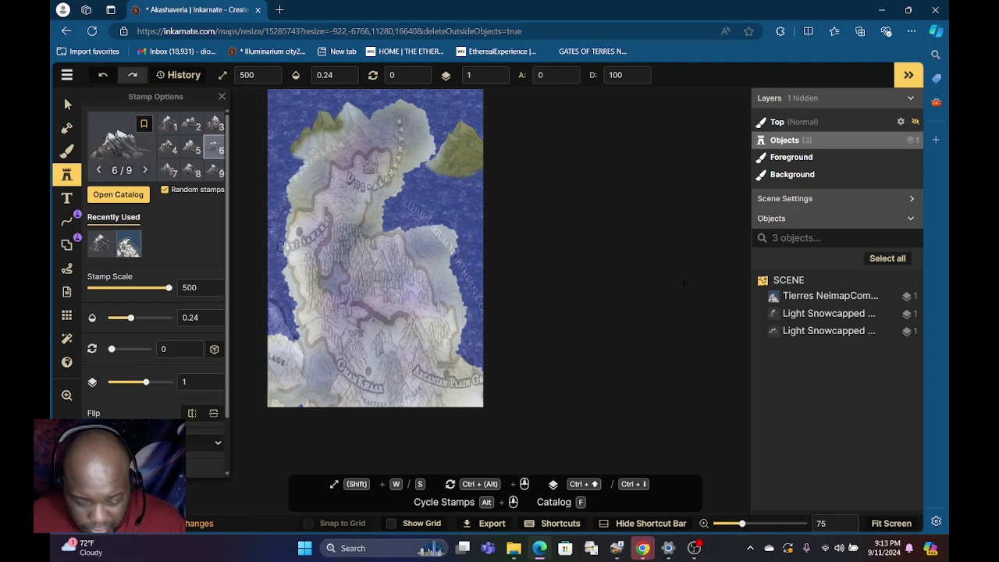
pyautogui.hotkey('ctrl', 'z')
pyautogui.hotkey('ctrl', 'z')
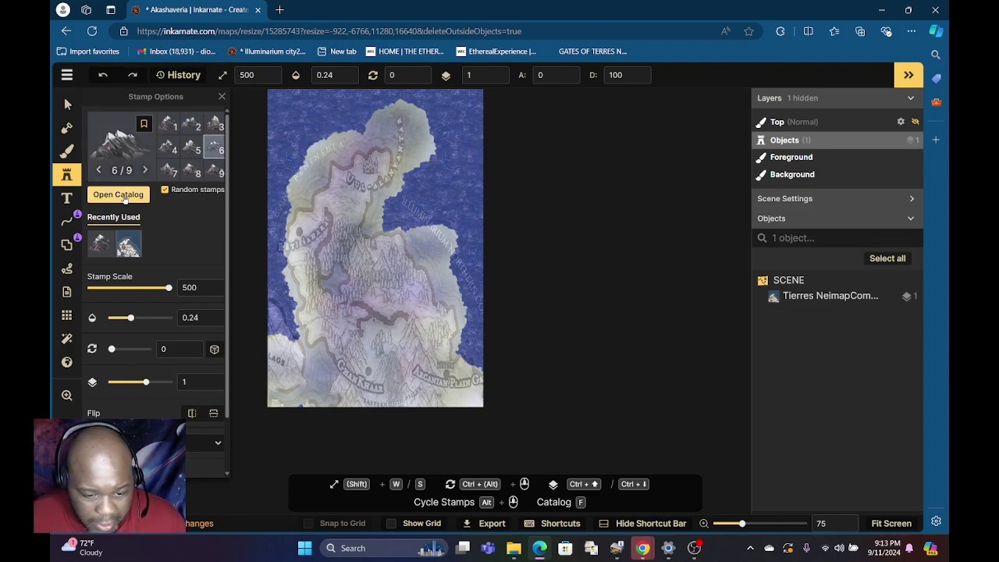
# Step: Reopen the catalog and load Dark Snowcapped Mountains from the Terrain mountain stamps
pyautogui.click(118, 195)
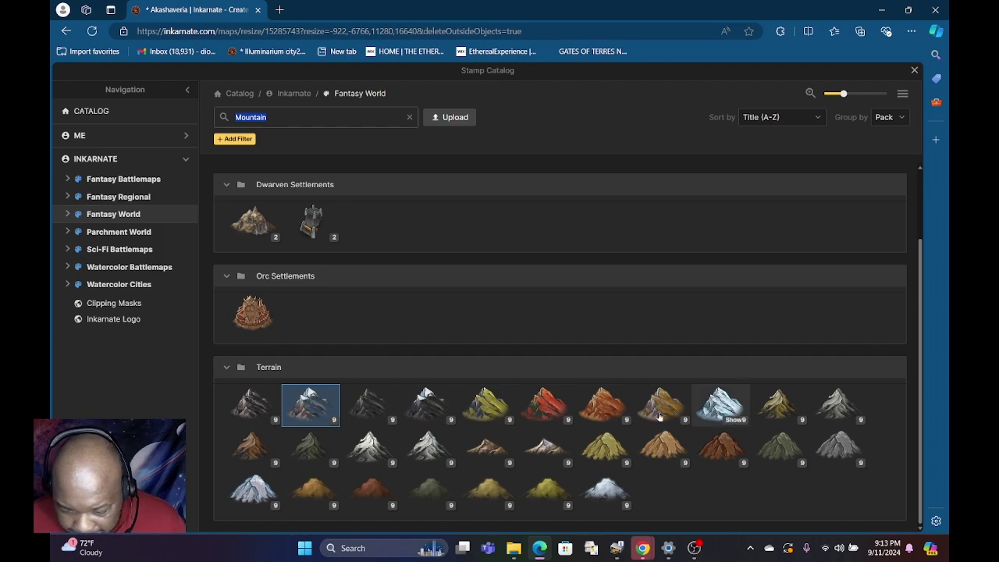
pyautogui.moveTo(549, 398)
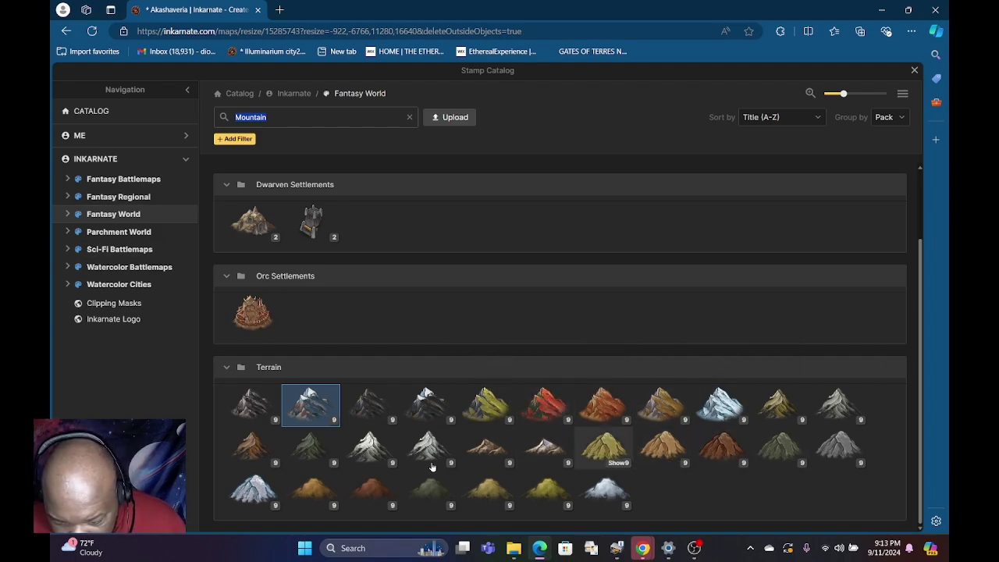
pyautogui.moveTo(431, 461)
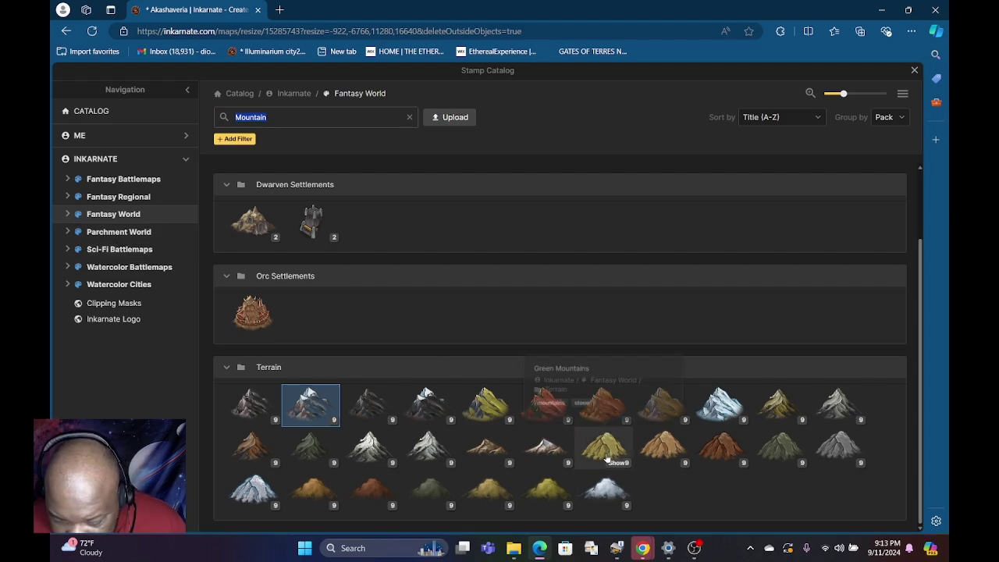
pyautogui.moveTo(590, 415)
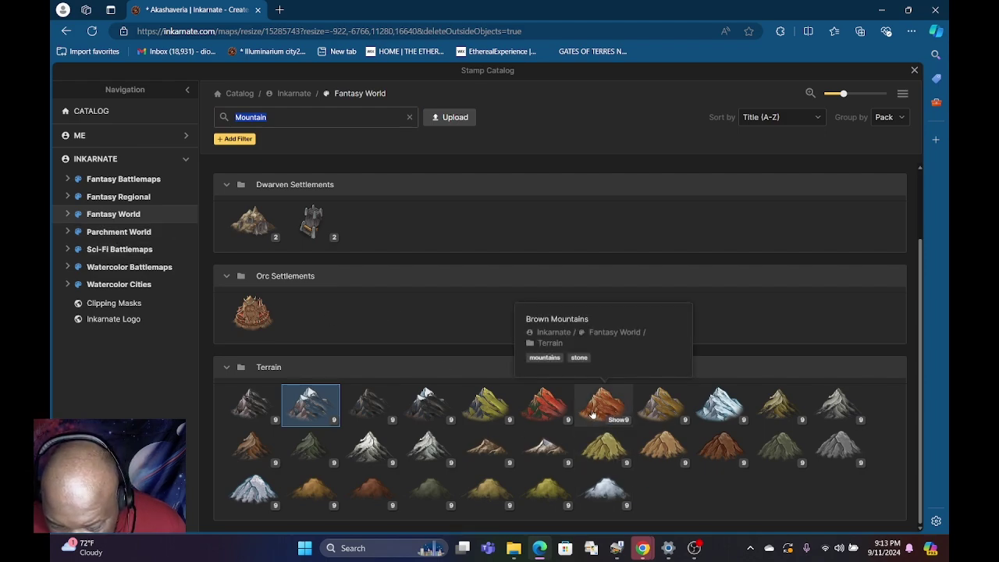
pyautogui.moveTo(716, 411)
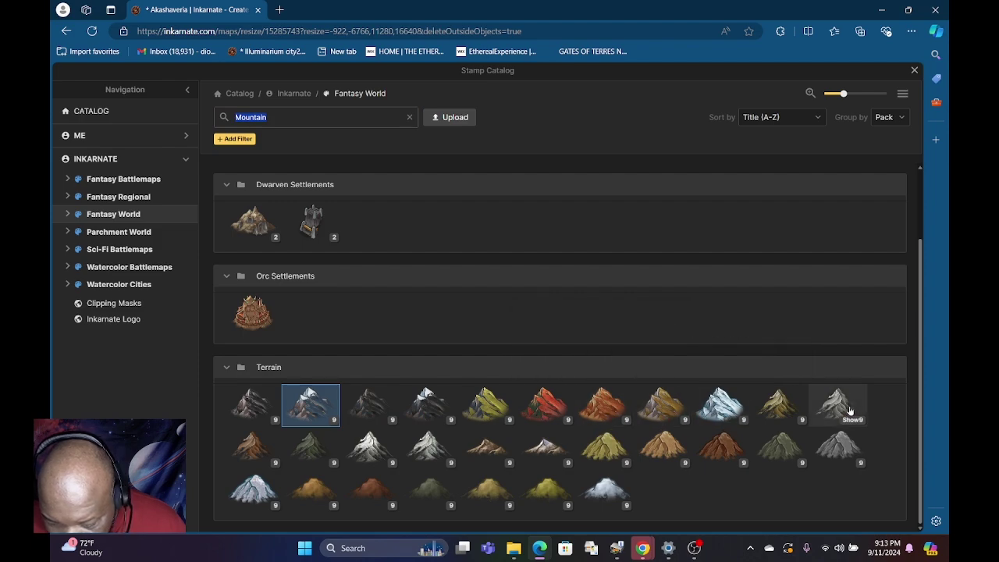
pyautogui.moveTo(851, 411)
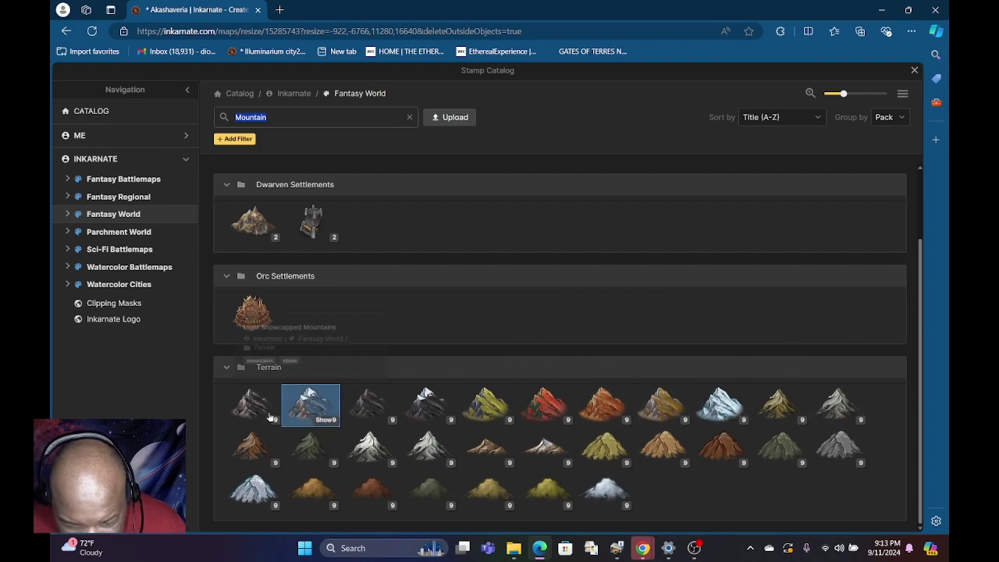
pyautogui.click(420, 407)
# Step: Stamp two Dark Snowcapped Mountains on the map, then toggle Objects layer visibility to compare
pyautogui.click(446, 160)
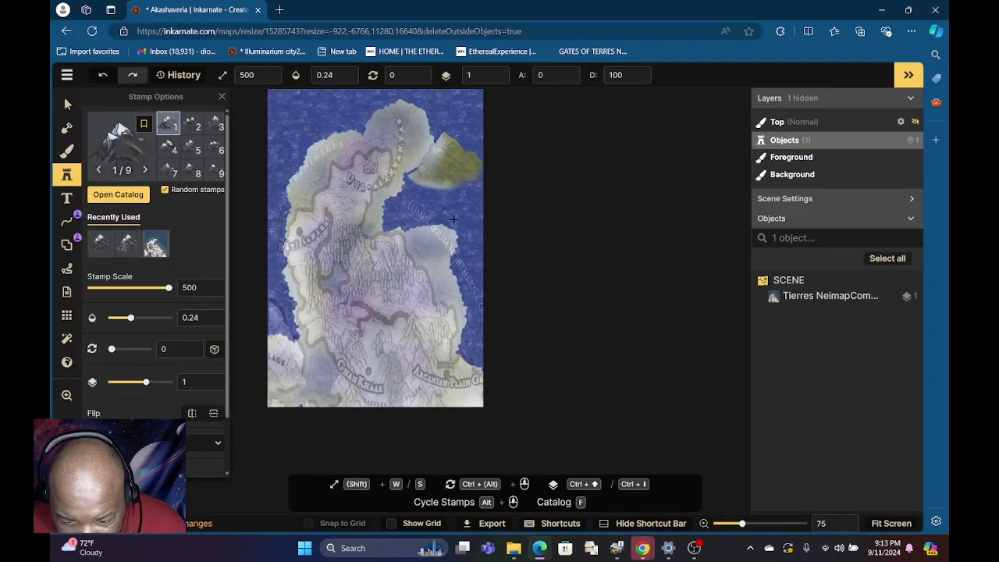
pyautogui.click(380, 273)
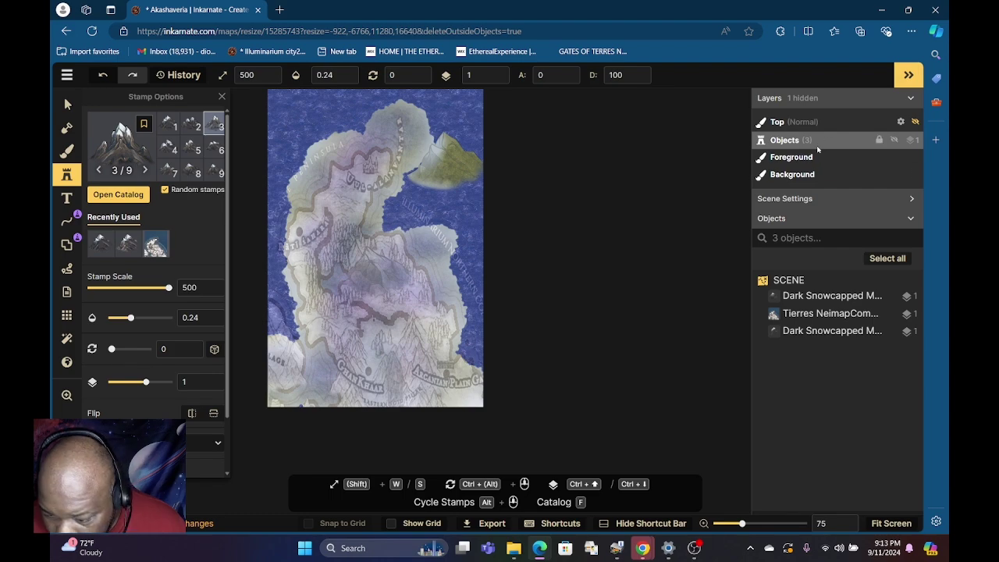
pyautogui.click(894, 141)
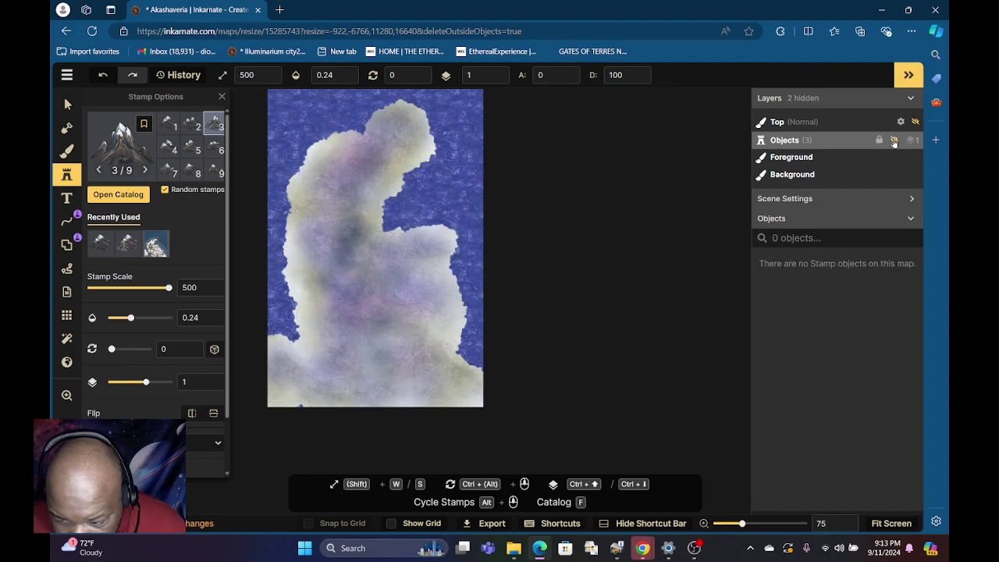
pyautogui.click(894, 141)
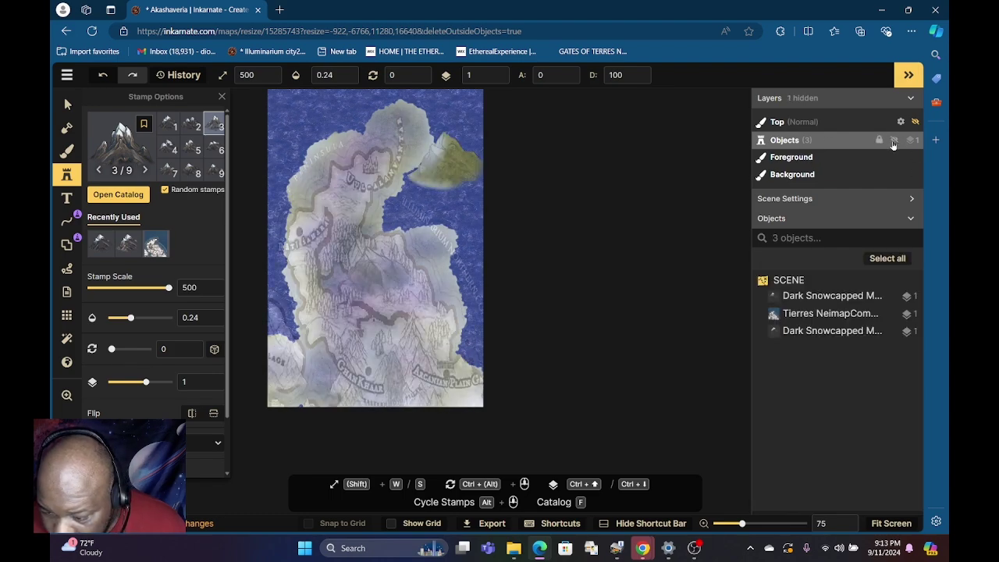